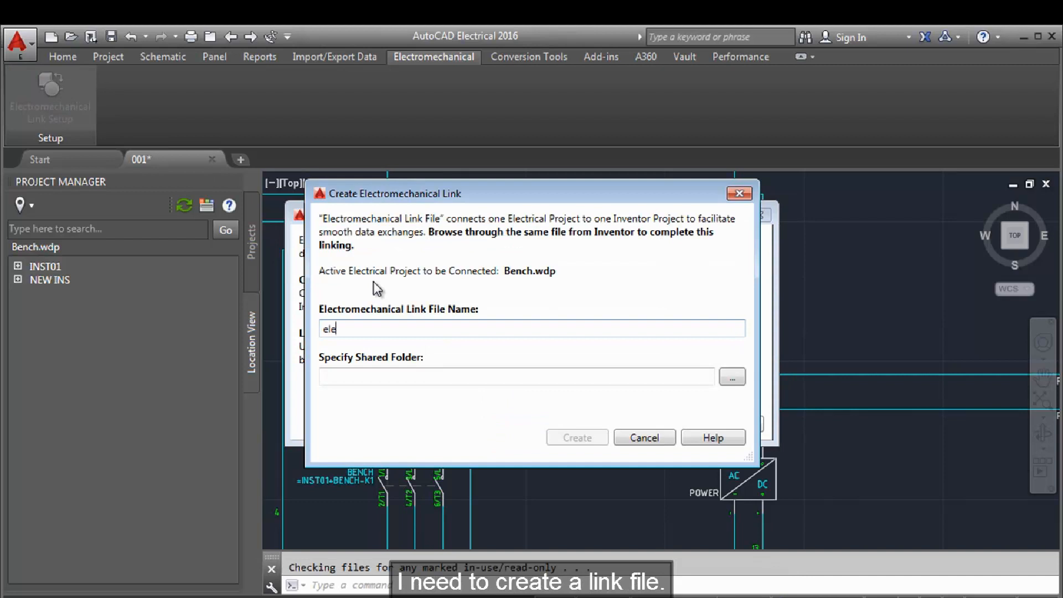
# Name the electromechanical link file elecmech_ace_demo and choose the ElecMech folder on the desktop as its shared folder
pyautogui.write('ech_ace')
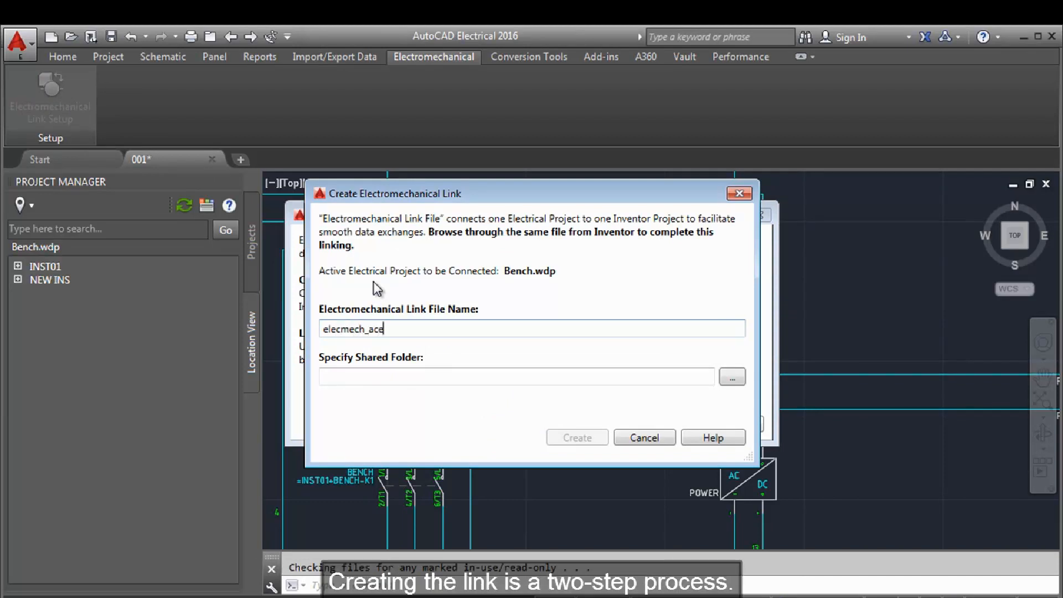
pyautogui.write('_demo')
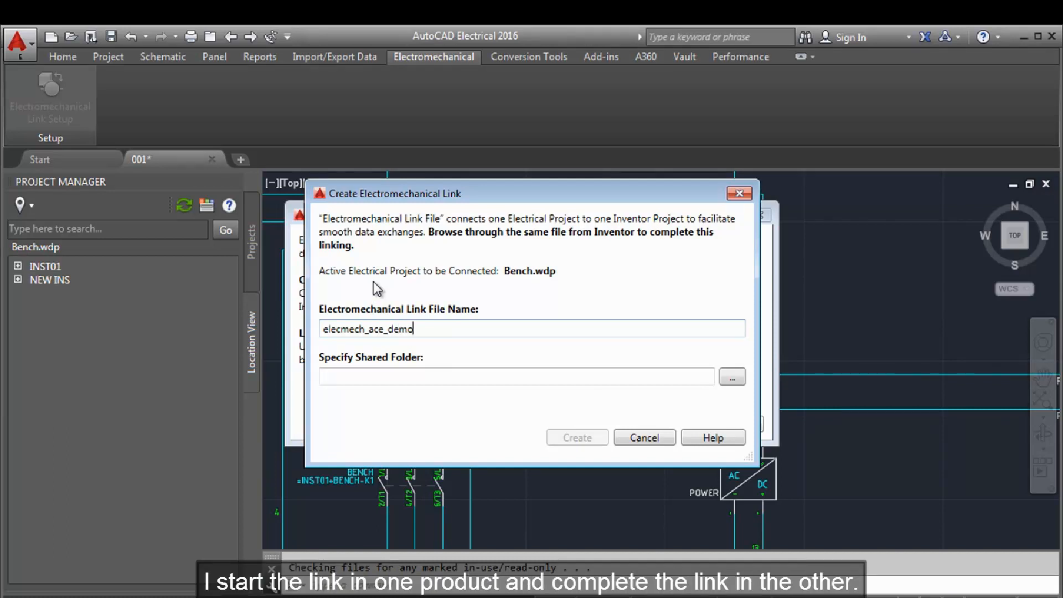
pyautogui.click(732, 376)
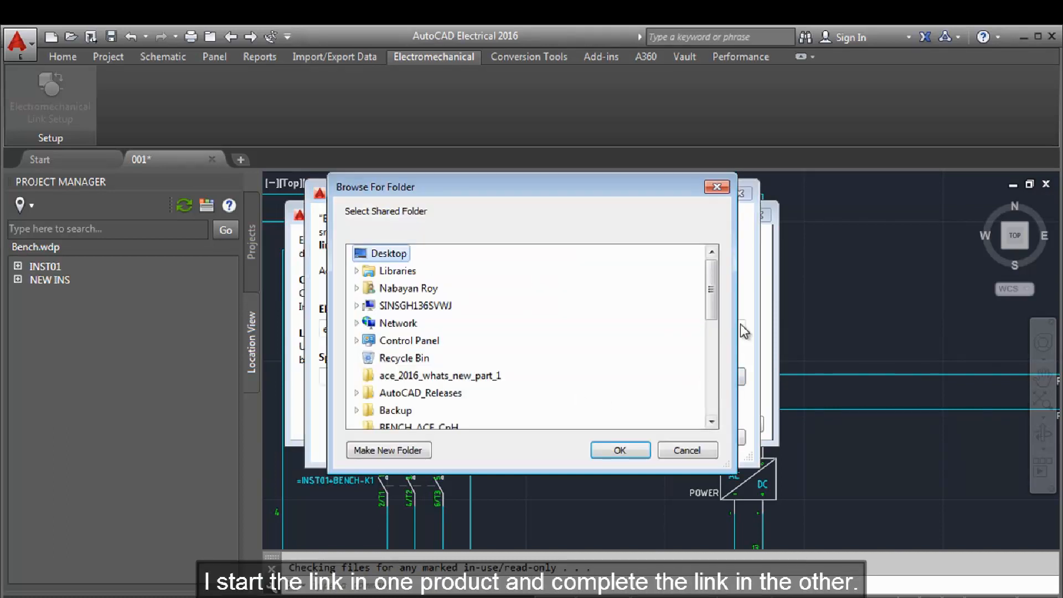
pyautogui.moveTo(713, 285); pyautogui.dragTo(713, 332)
pyautogui.click(396, 358)
pyautogui.click(614, 450)
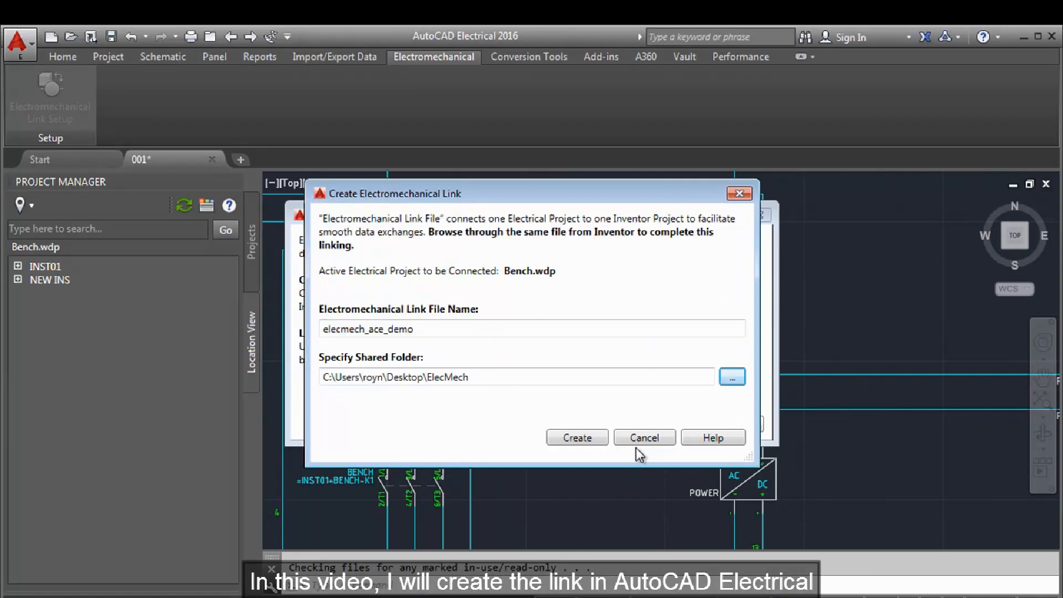
# Create the electromechanical link file for the Bench.wdp project and accept the link setup
pyautogui.click(590, 439)
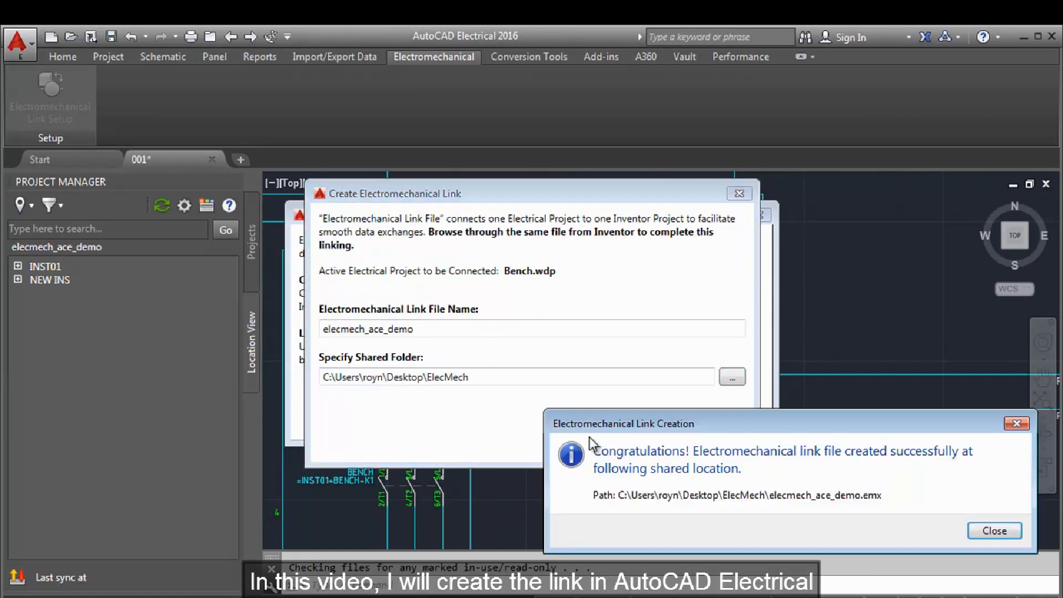
pyautogui.click(997, 530)
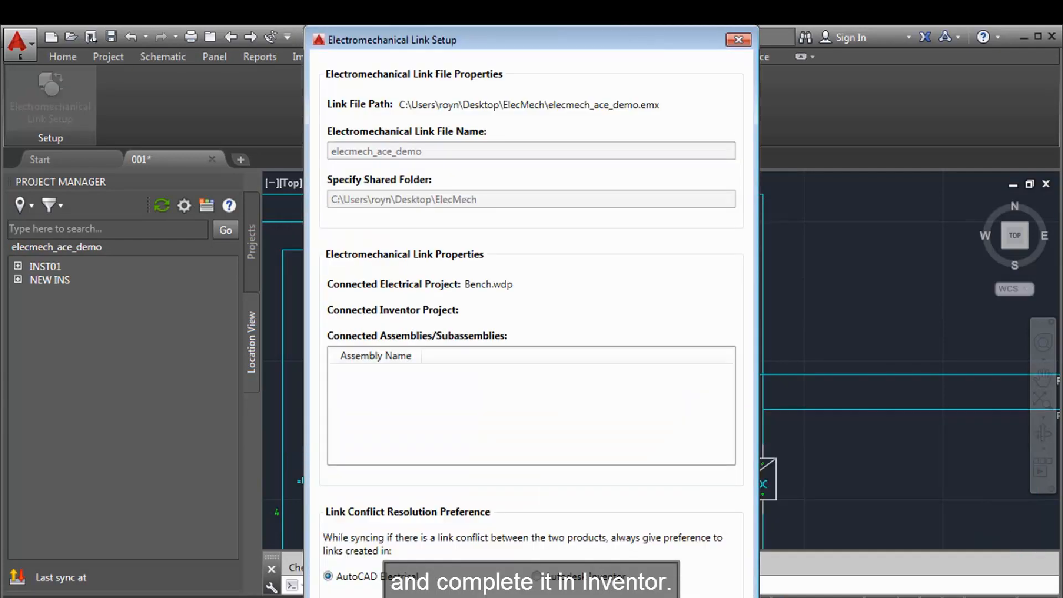
pyautogui.press('Return')
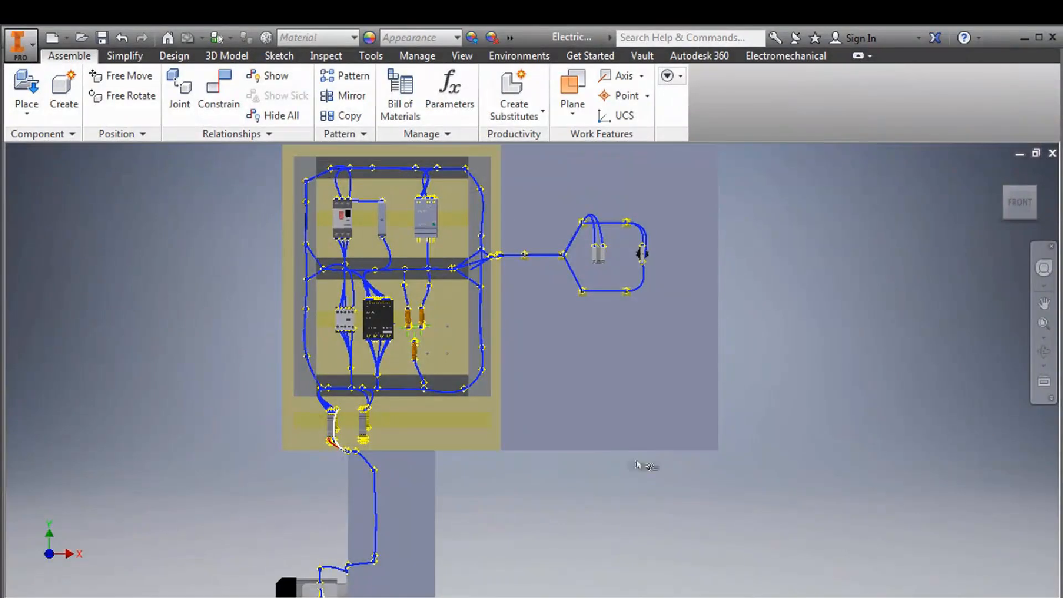
# In Inventor, link the open assembly to the existing electromechanical link file elecmech_ace_demo.emx and accept the setup
pyautogui.click(787, 56)
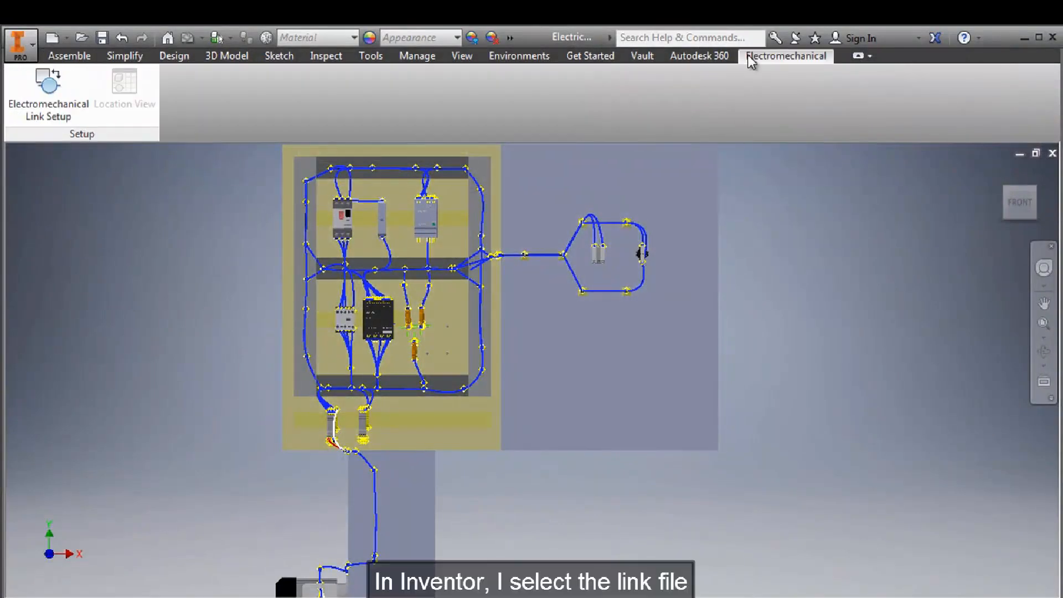
pyautogui.click(49, 83)
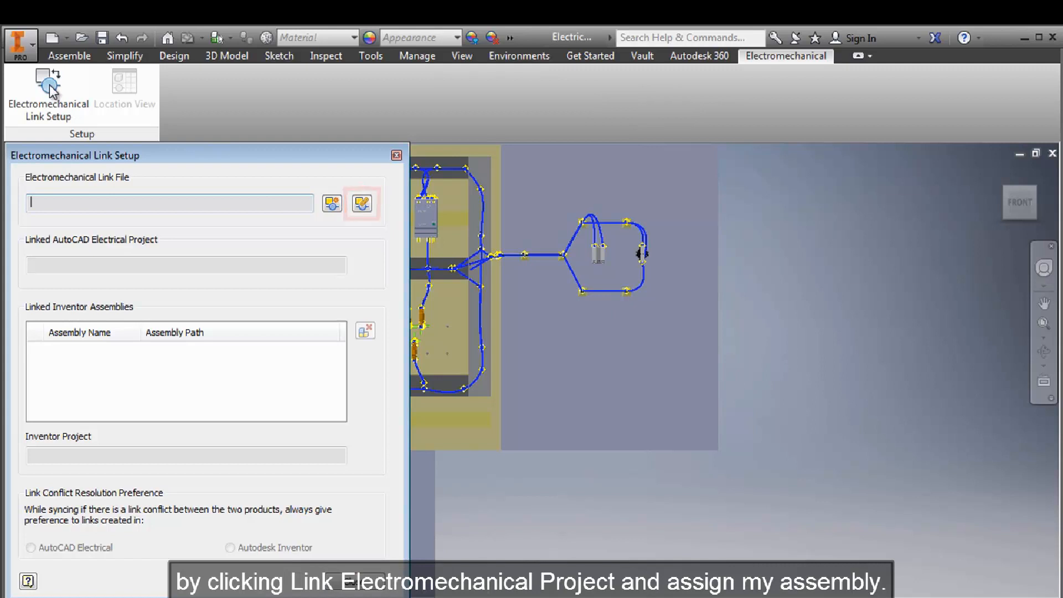
pyautogui.click(360, 204)
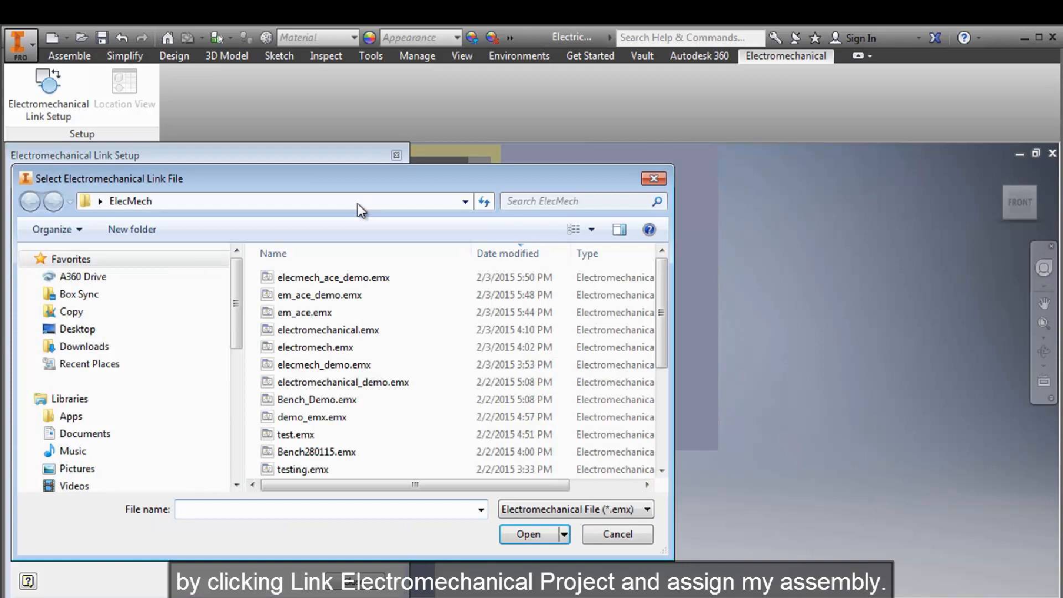
pyautogui.click(308, 277)
pyautogui.click(529, 534)
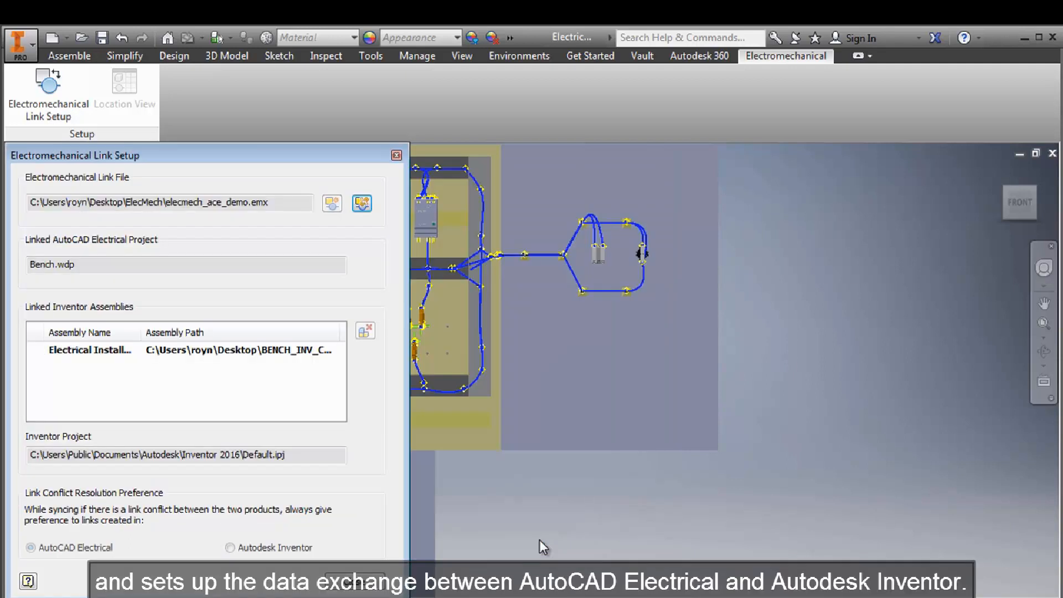
pyautogui.click(363, 584)
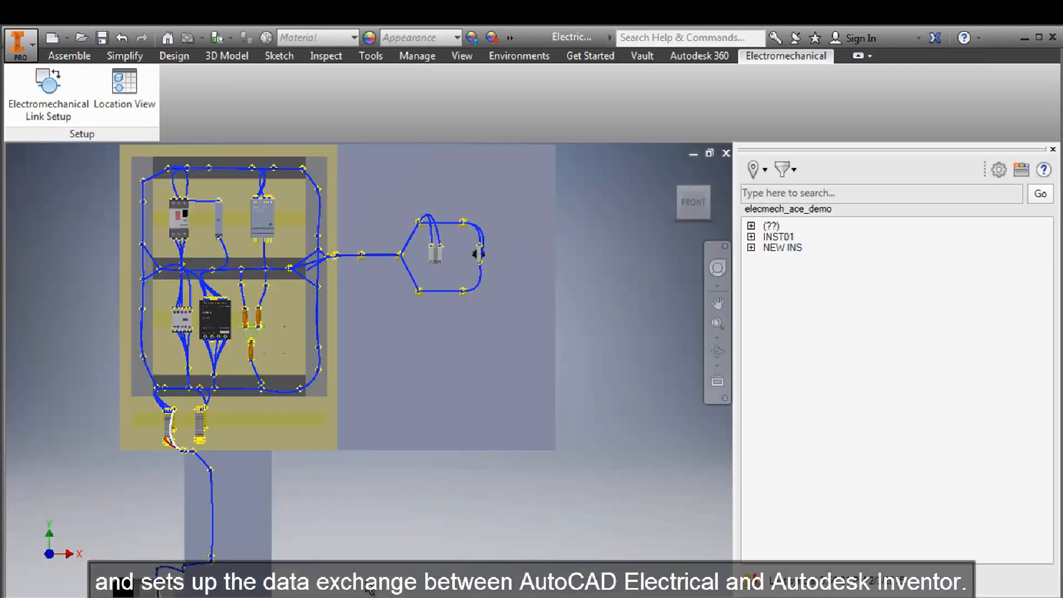
# Expand all nodes of the Location View tree and highlight the Inventor-only component G1 in the assembly
pyautogui.rightClick(811, 235)
pyautogui.click(826, 241)
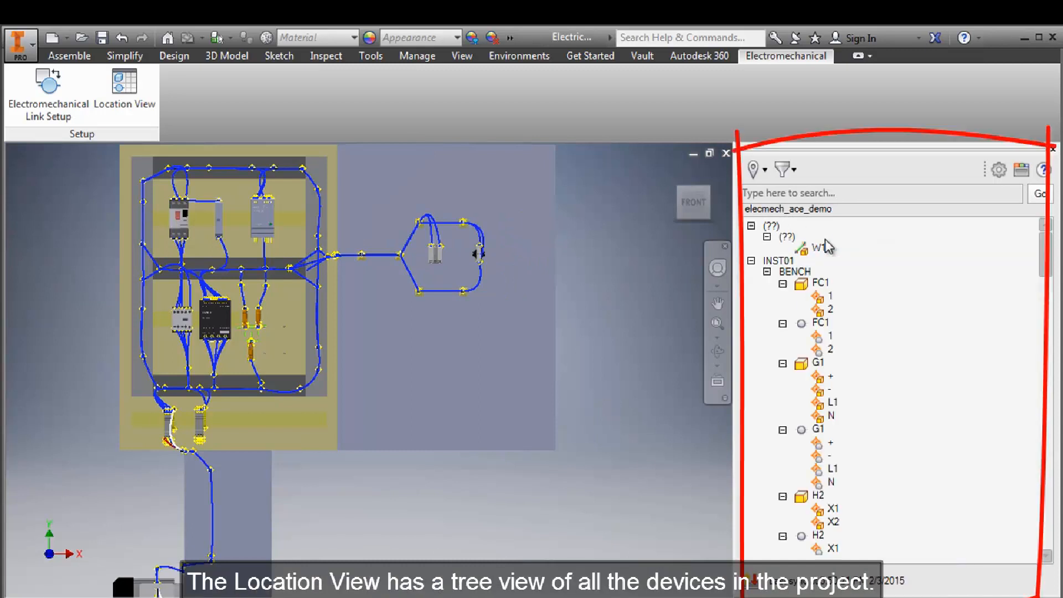
pyautogui.click(818, 364)
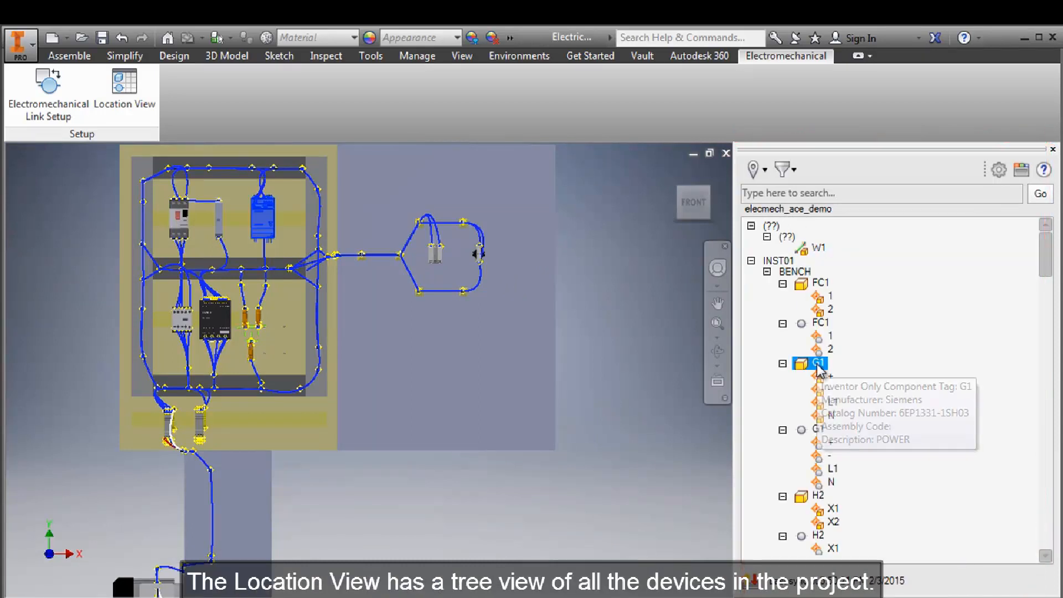
# Assign the electrical component G1 under BENCH to the existing power supply in the assembly's upper enclosure area
pyautogui.click(820, 429)
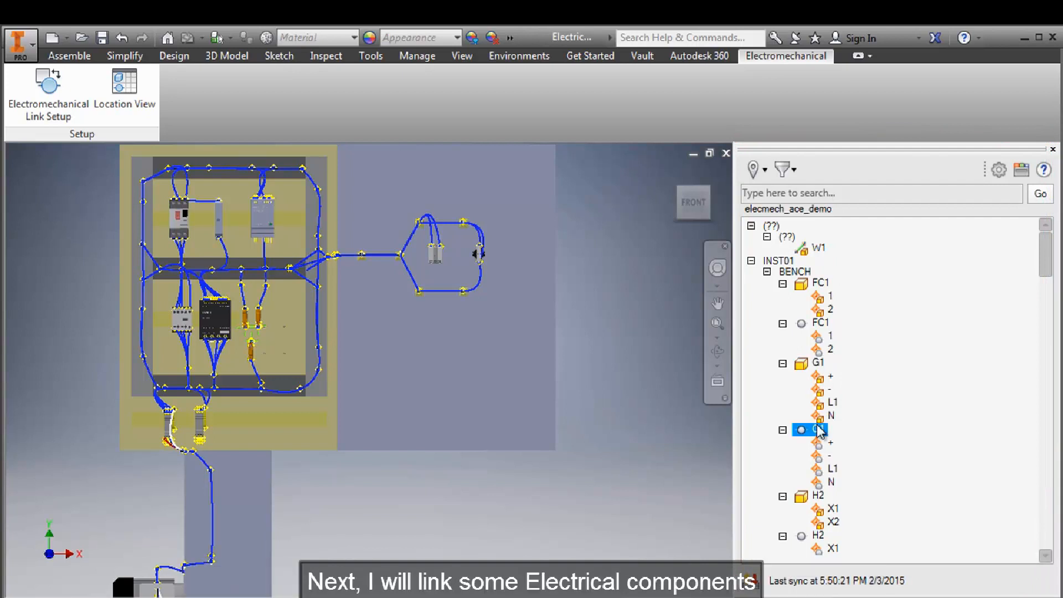
pyautogui.rightClick(820, 431)
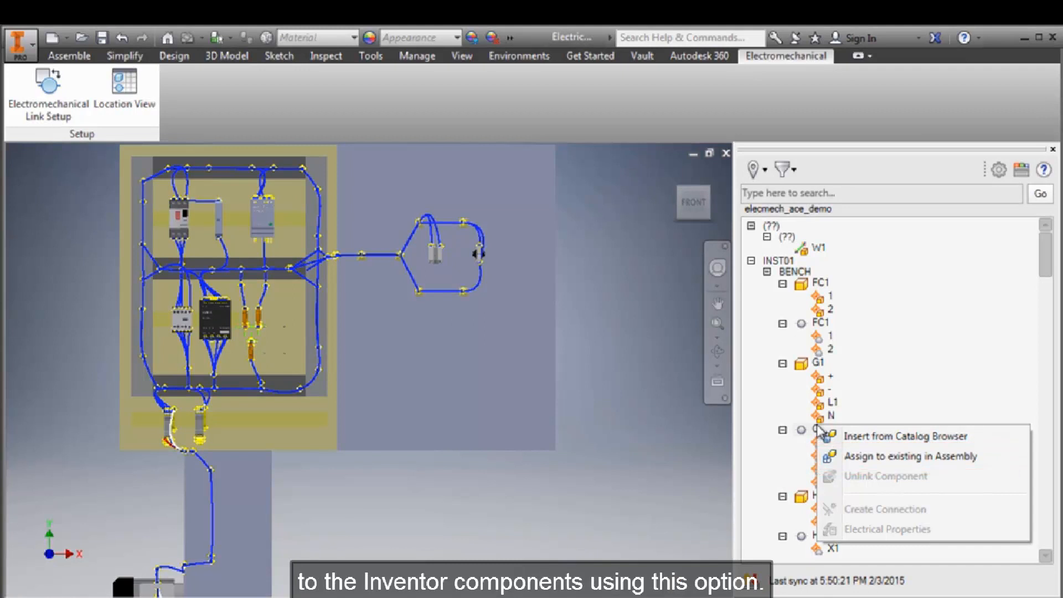
pyautogui.click(856, 457)
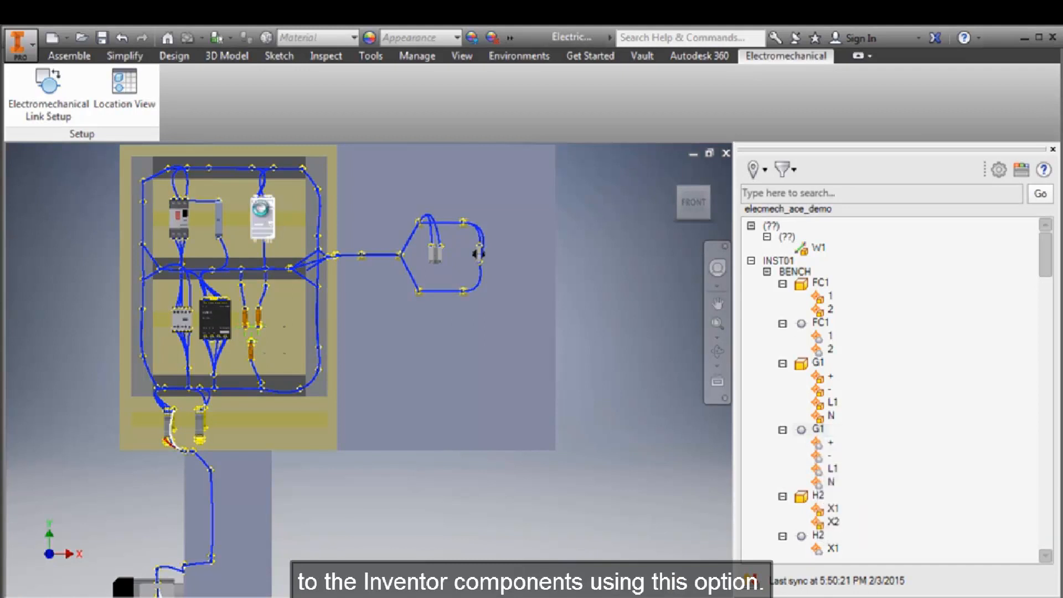
pyautogui.click(264, 213)
# Assign the electrical component H2 under BENCH to its existing component in the assembly
pyautogui.click(818, 416)
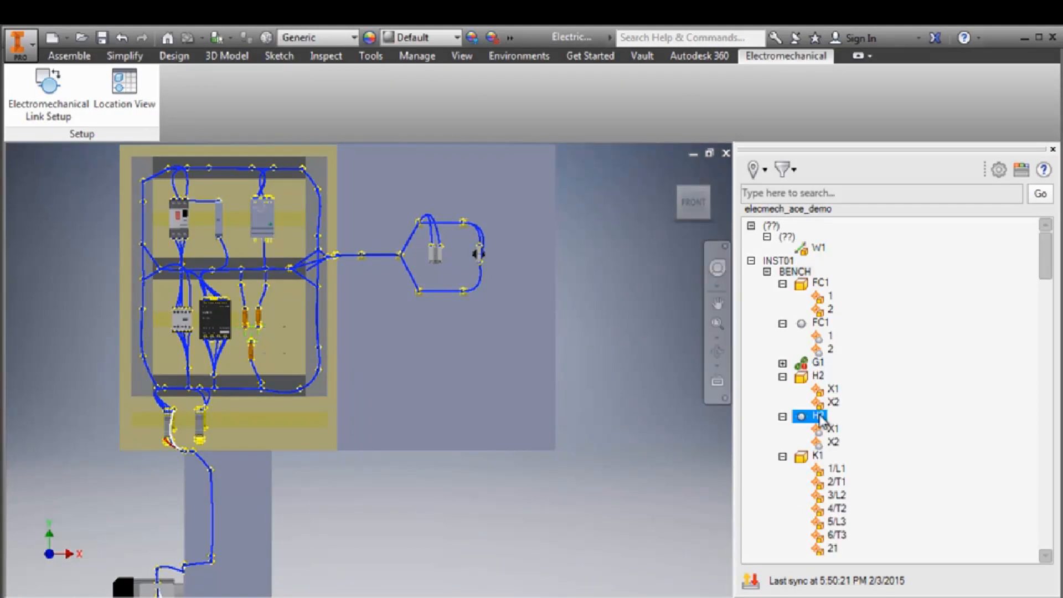
pyautogui.rightClick(820, 420)
pyautogui.click(867, 444)
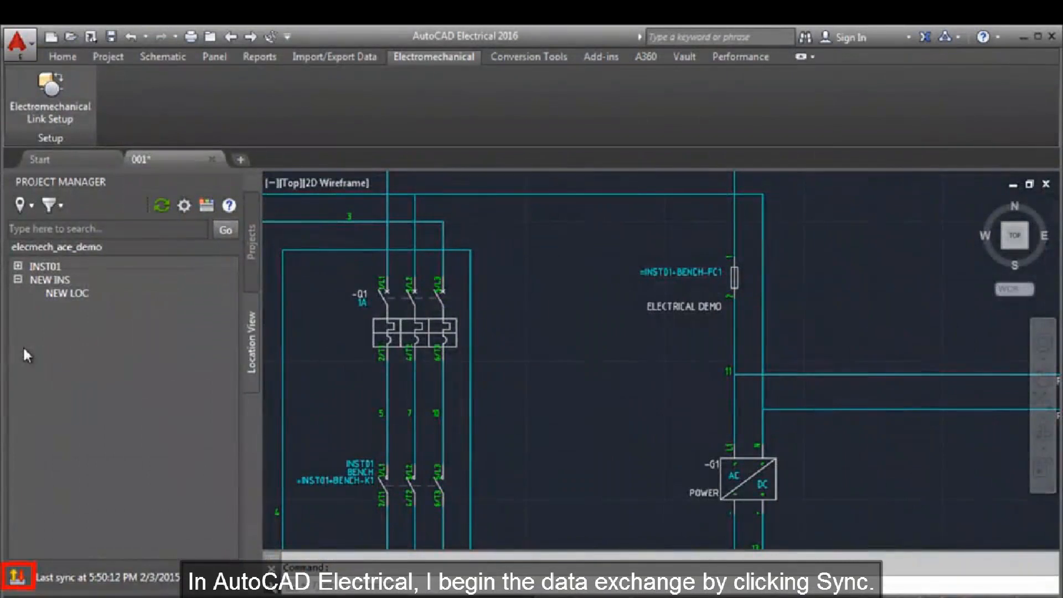
# In AutoCAD Electrical, sync the project data with Inventor and expand the BENCH location under INST01
pyautogui.click(18, 576)
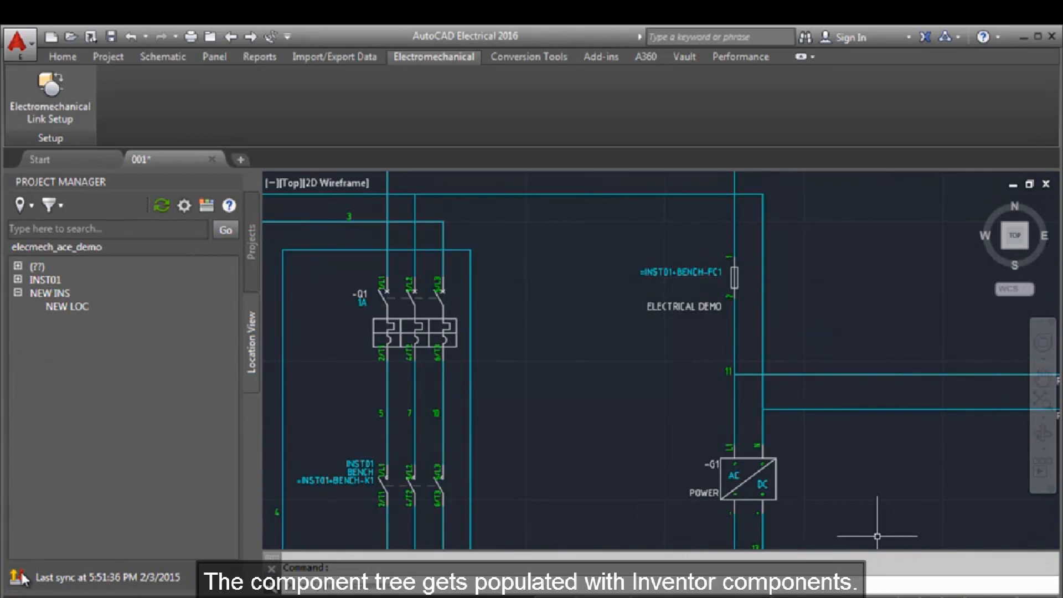
pyautogui.click(18, 279)
pyautogui.click(33, 293)
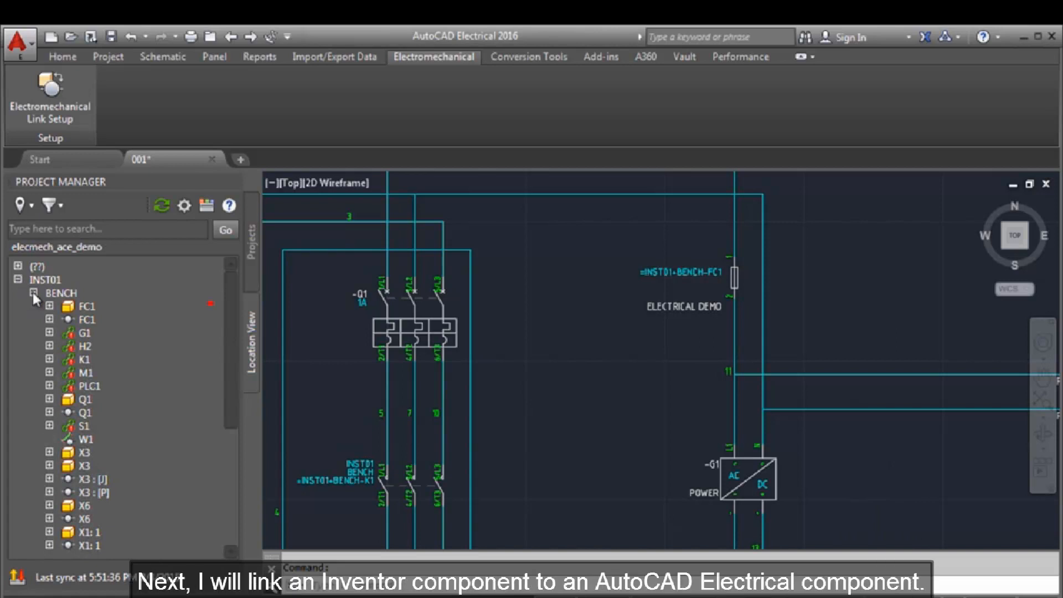
# Assign the Inventor component FC1 to the existing fuse symbol =INST01+BENCH-FC1 in the drawing, saving the drawing before linking
pyautogui.rightClick(73, 311)
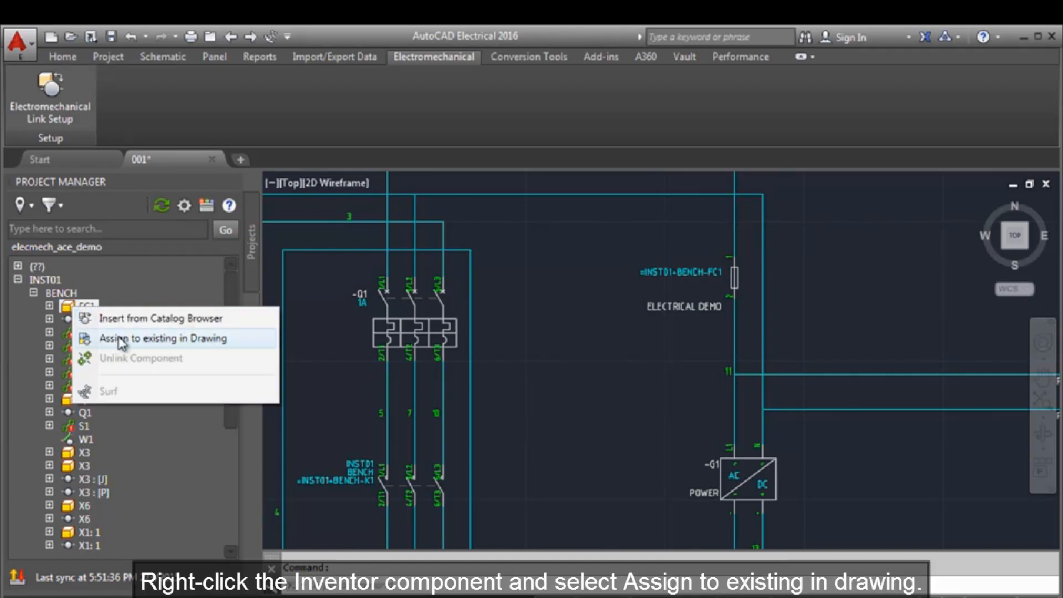
pyautogui.click(119, 338)
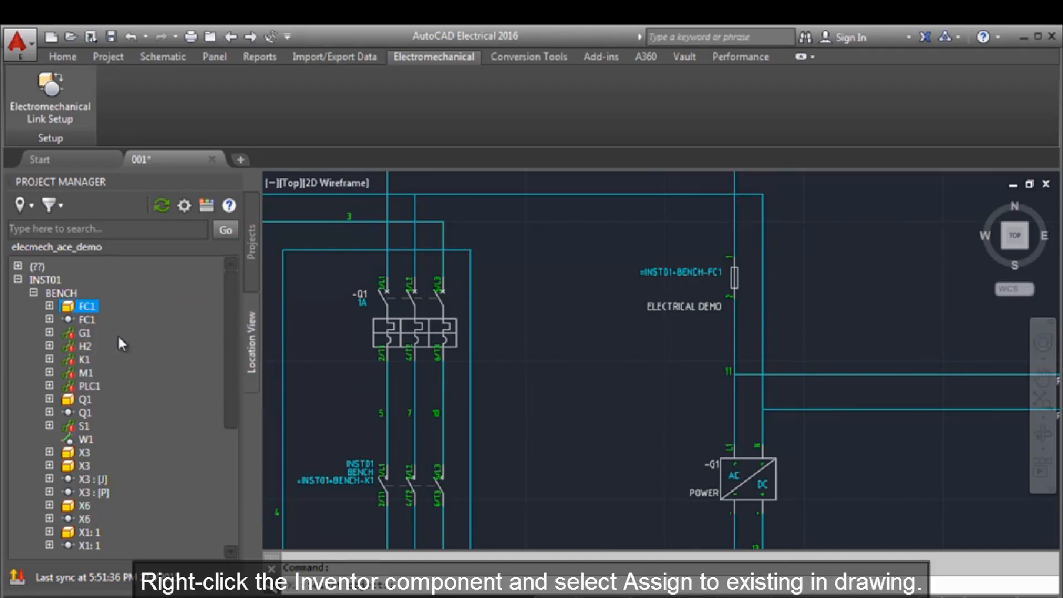
pyautogui.click(732, 277)
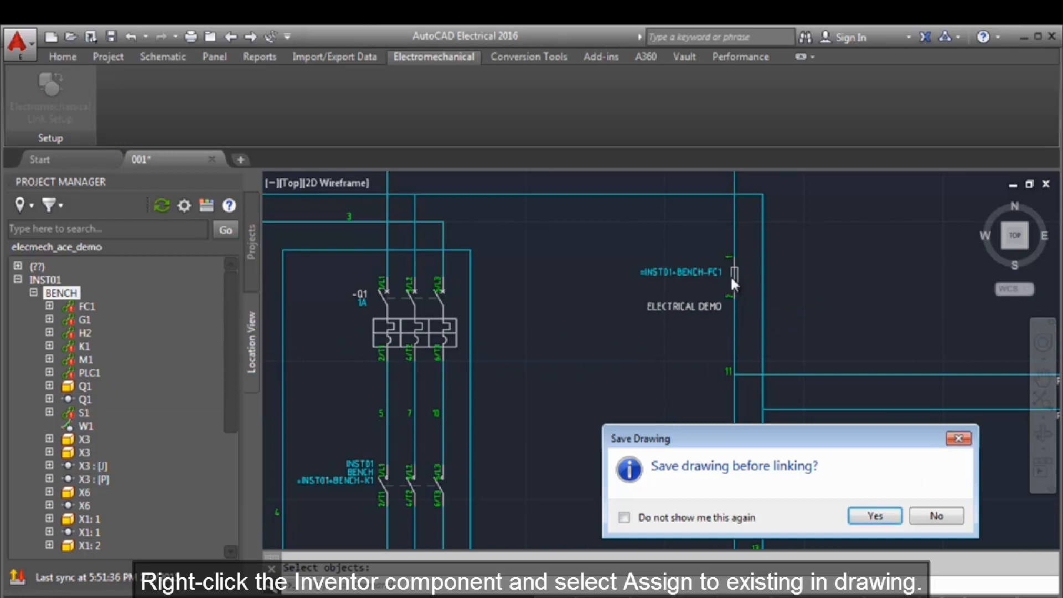
pyautogui.click(876, 515)
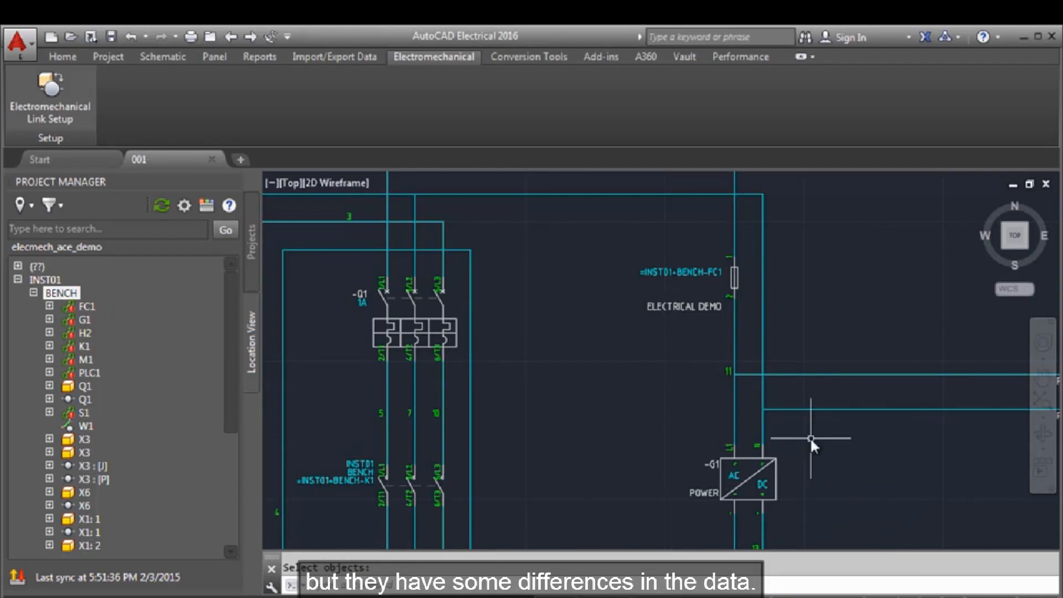
# Show the details and connections of the linked component FC1, expand its pins and examine its data differences
pyautogui.click(92, 311)
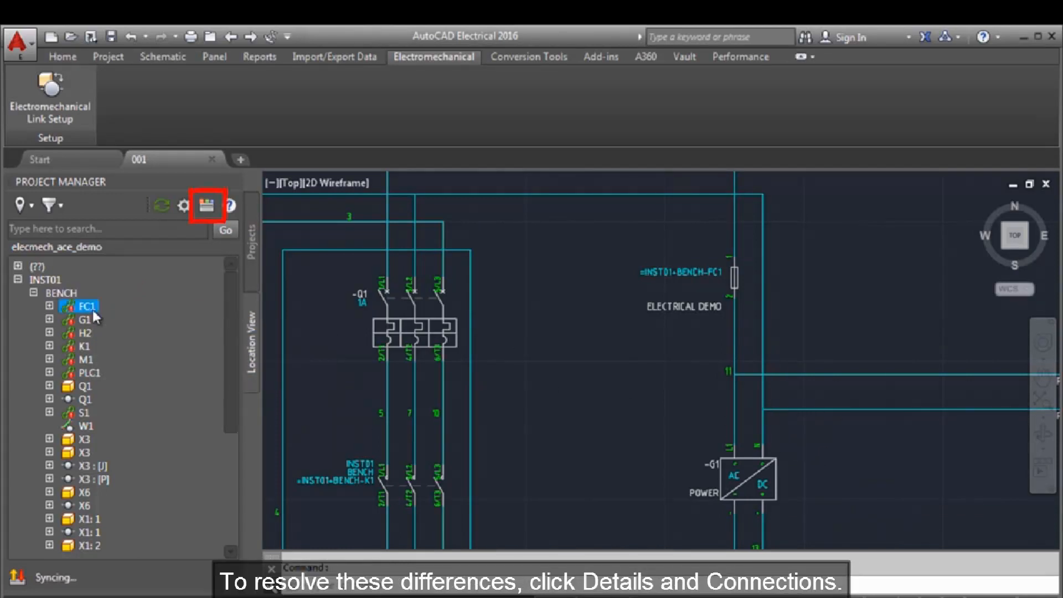
pyautogui.click(204, 210)
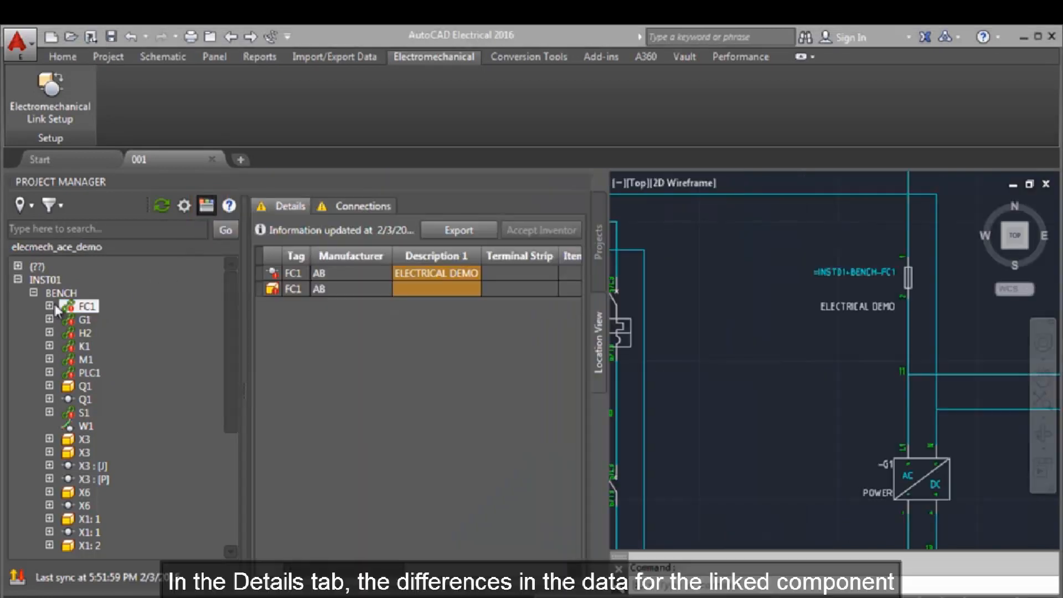
pyautogui.click(49, 307)
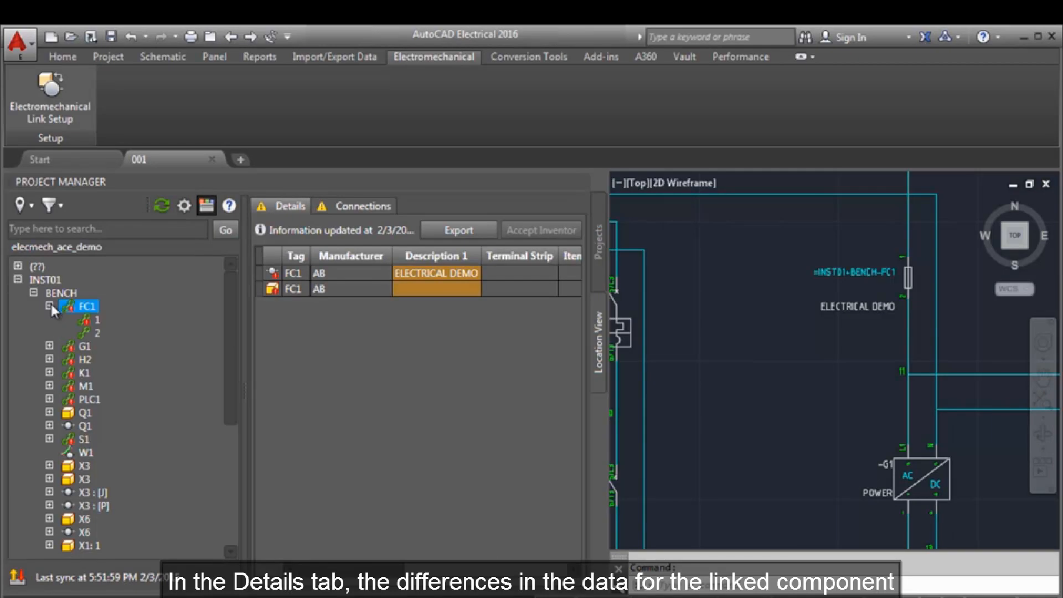
pyautogui.moveTo(80, 308)
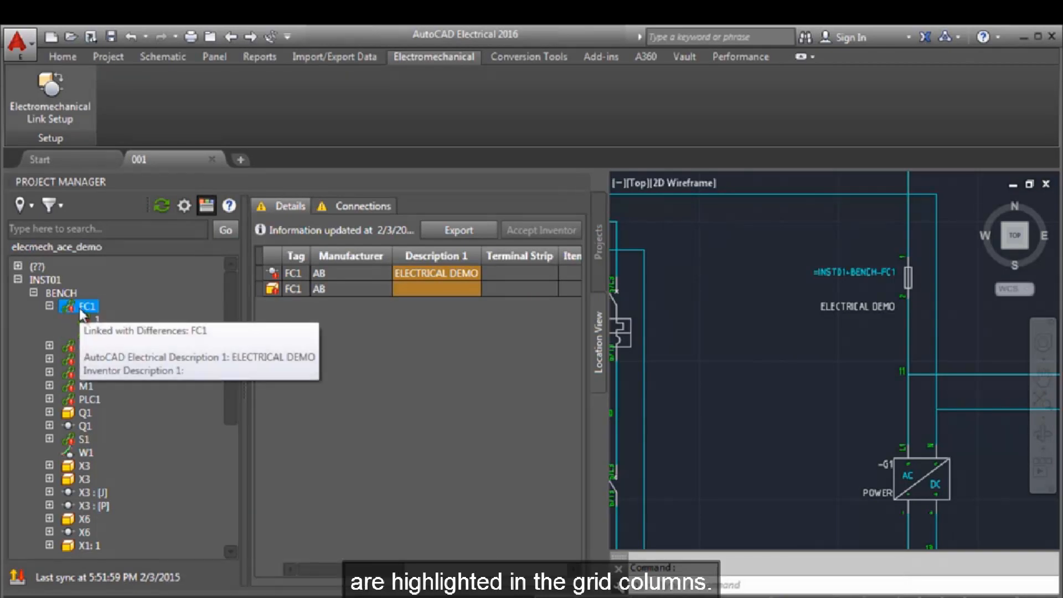
# Accept the Inventor value for FC1's Description 1, confirm the component edit and refresh the component tree
pyautogui.click(438, 271)
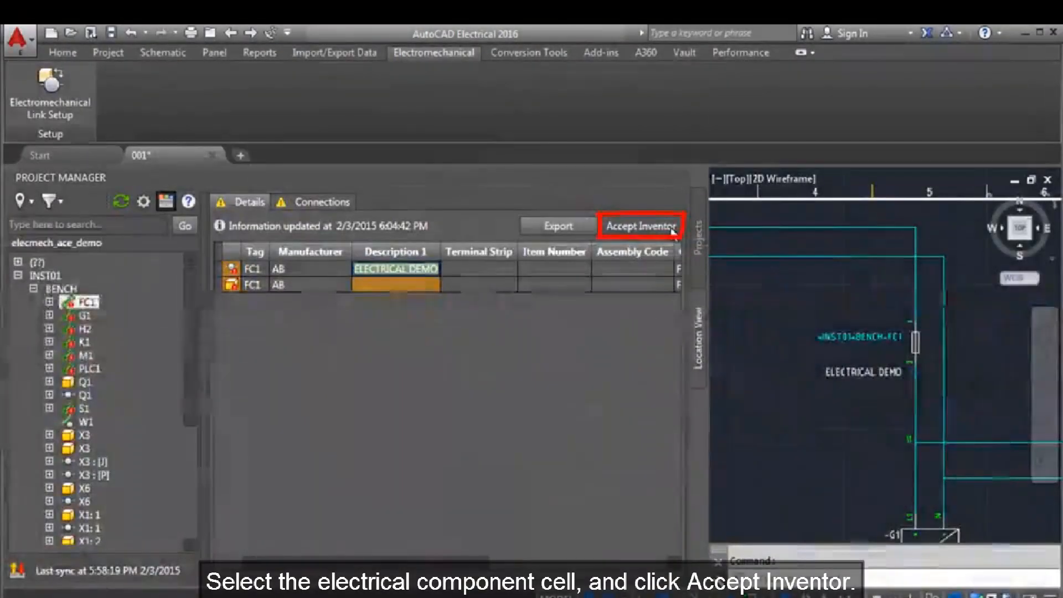
pyautogui.click(670, 229)
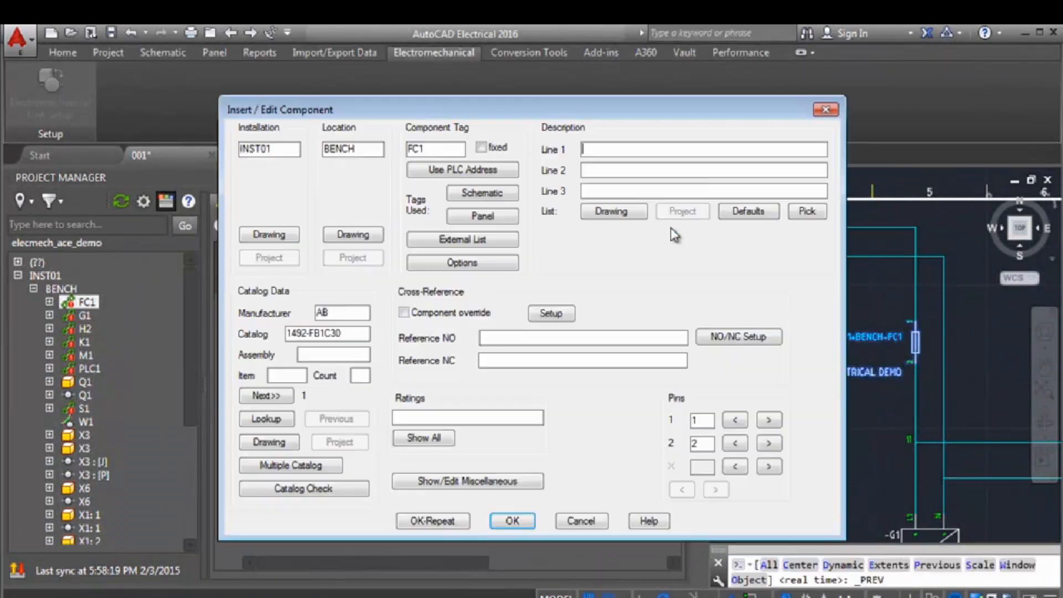
pyautogui.click(523, 526)
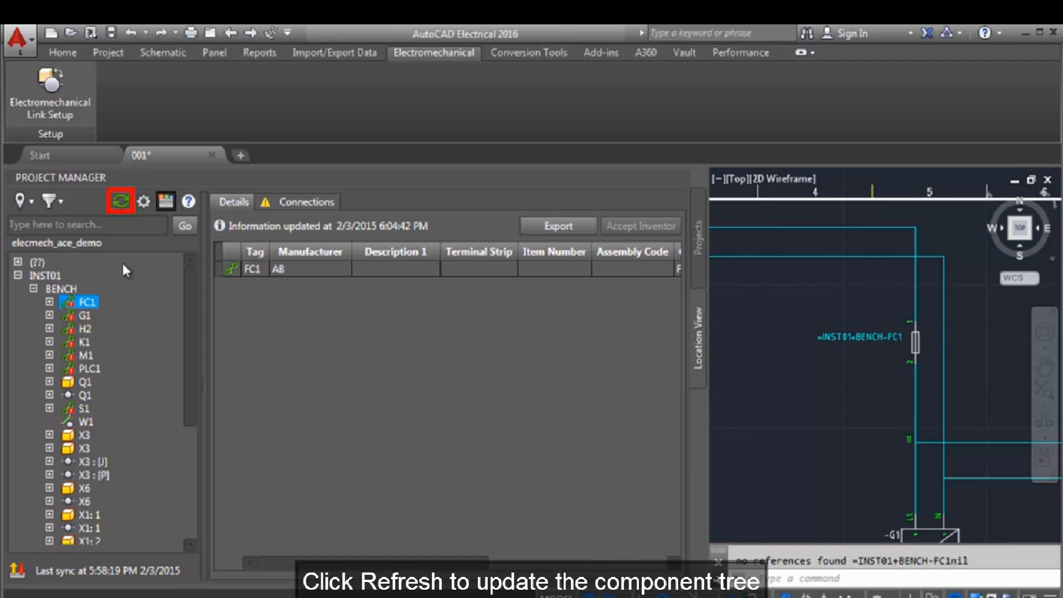
pyautogui.click(122, 202)
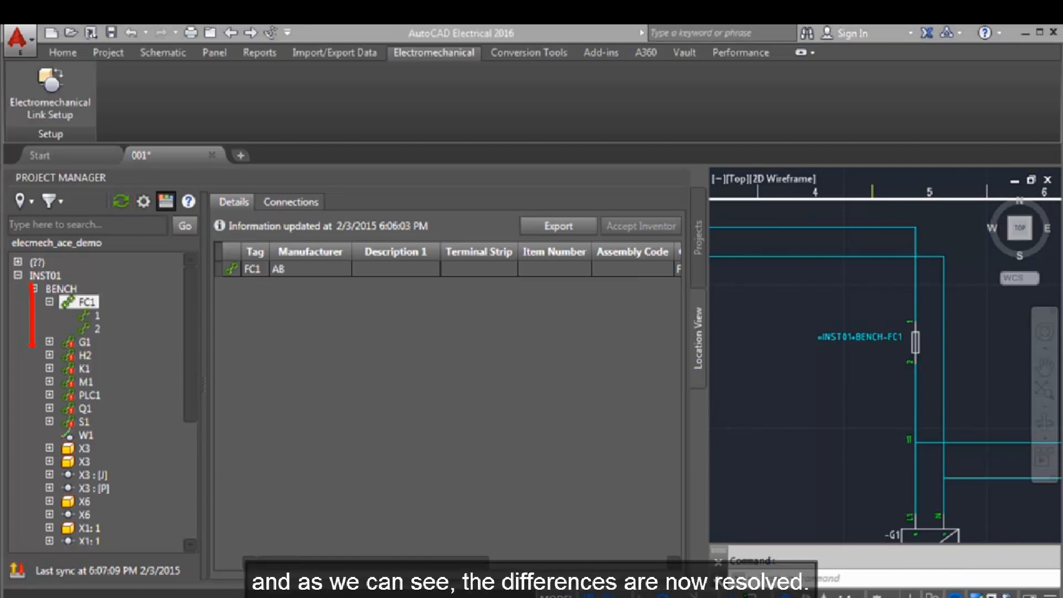
pyautogui.click(50, 301)
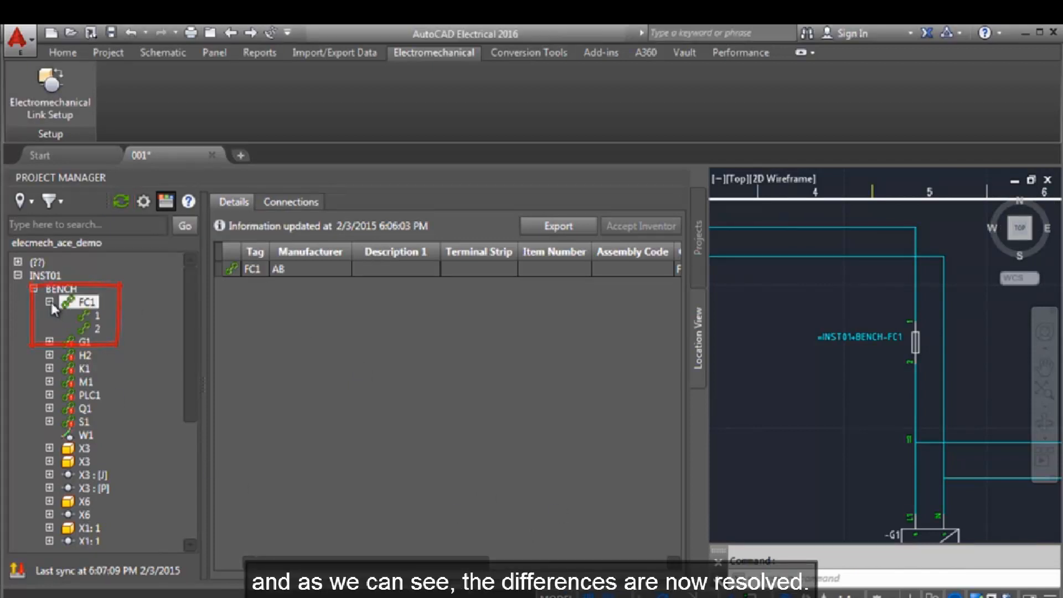
# Display the Catalog Number column and additional columns in the component Details grid
pyautogui.rightClick(311, 250)
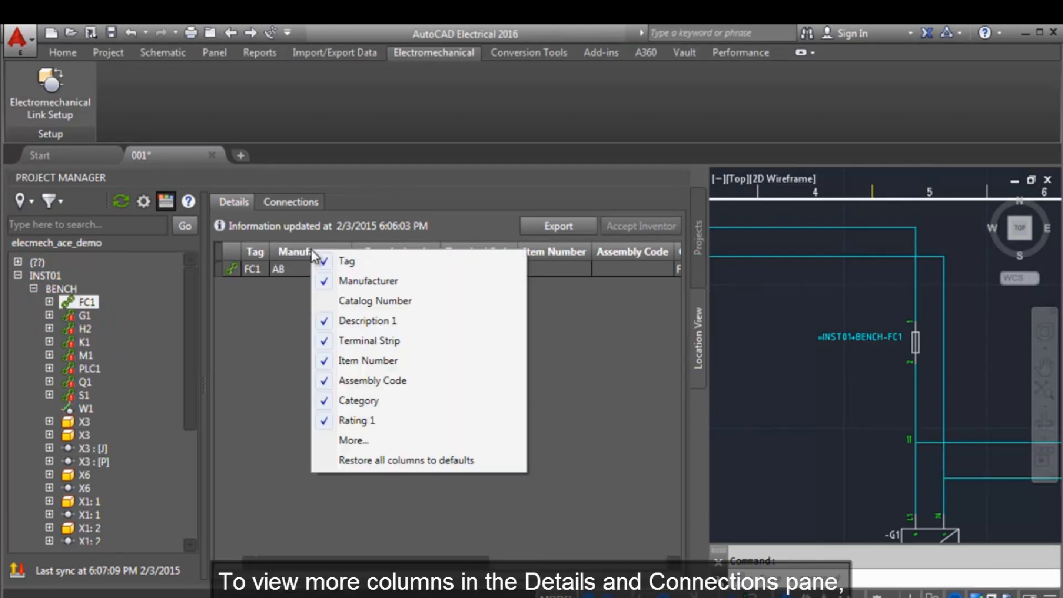
pyautogui.click(366, 443)
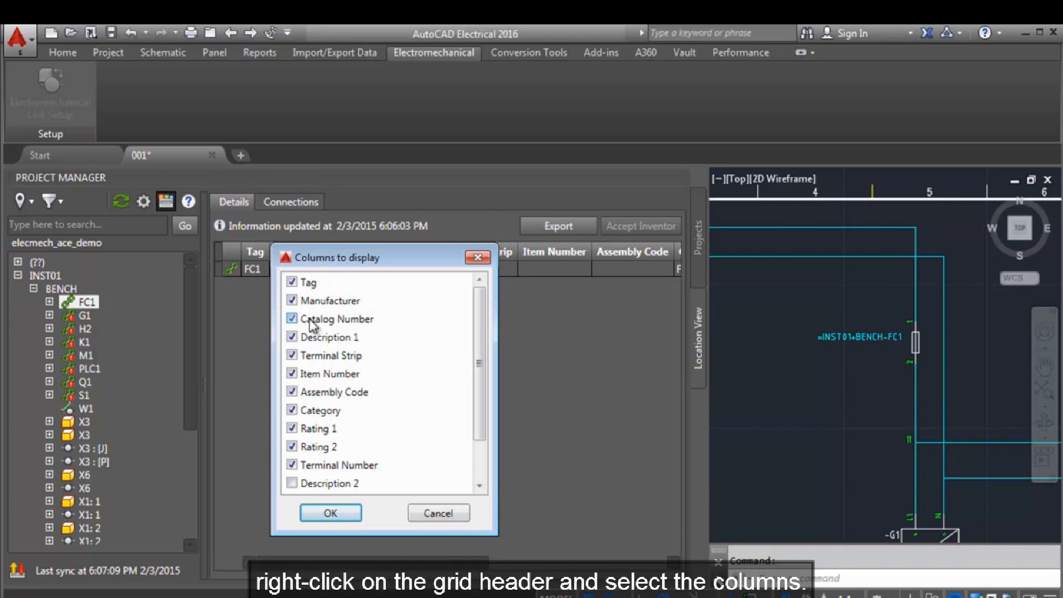
pyautogui.scroll(-1, 481, 360)
pyautogui.click(343, 429)
pyautogui.click(342, 446)
pyautogui.click(331, 514)
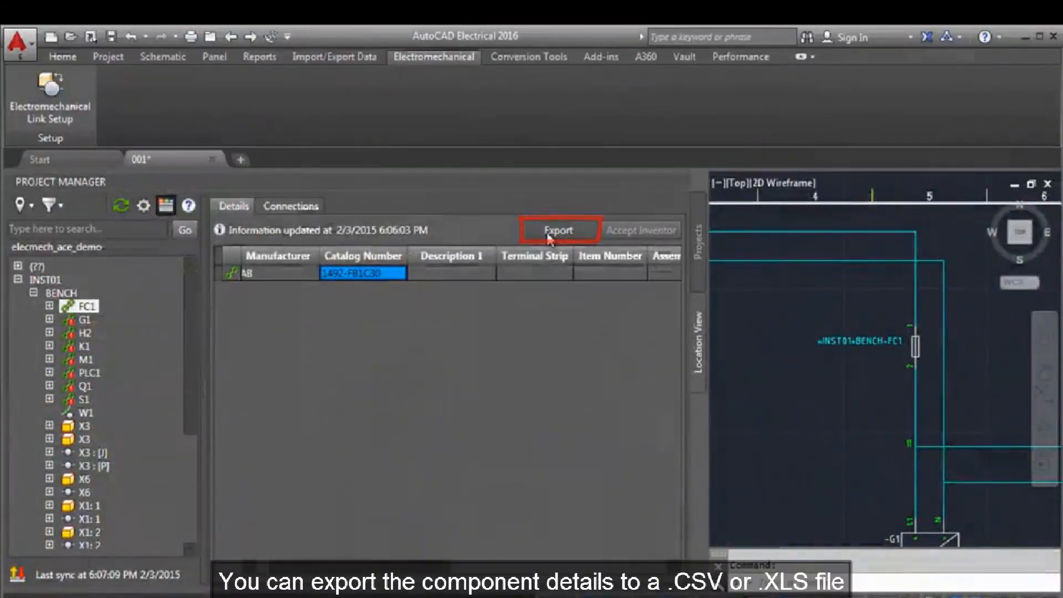
# Export the component details as a comma-delimited CSV file, adding _BM to the default name ComponentDetails
pyautogui.click(547, 232)
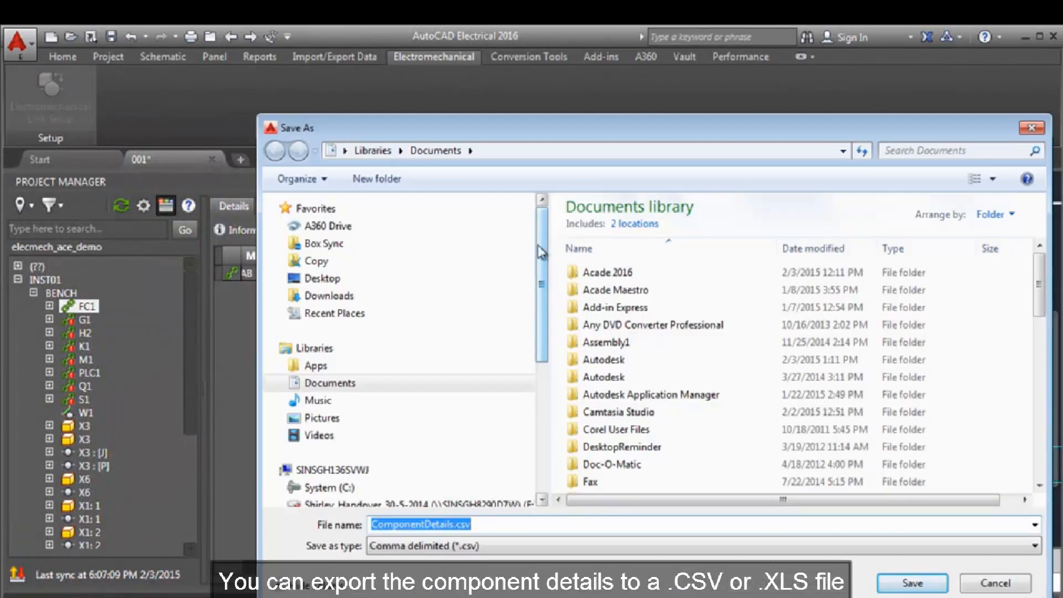
pyautogui.click(497, 521)
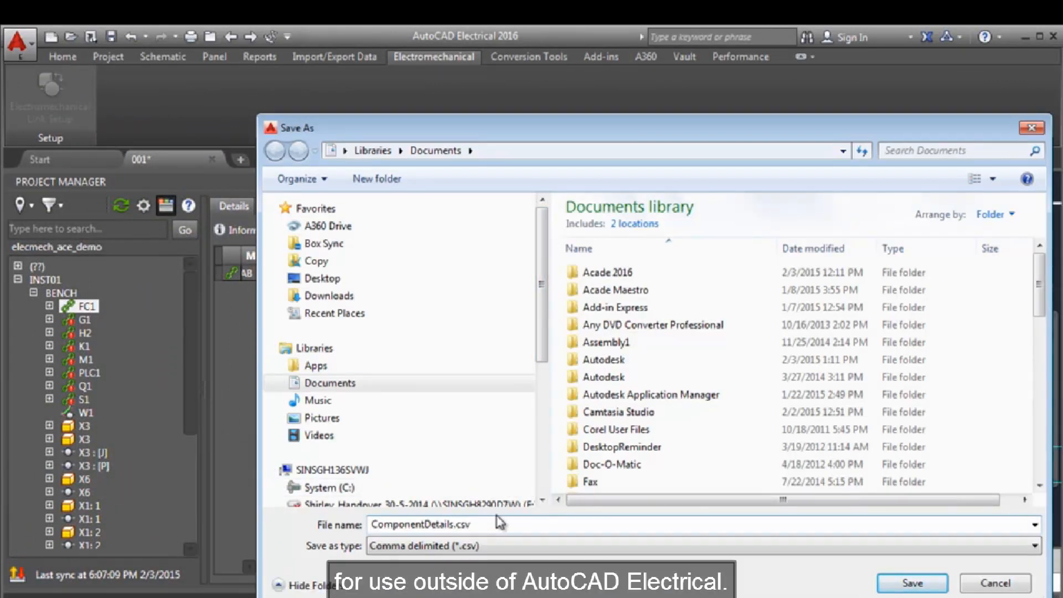
pyautogui.write('_BM')
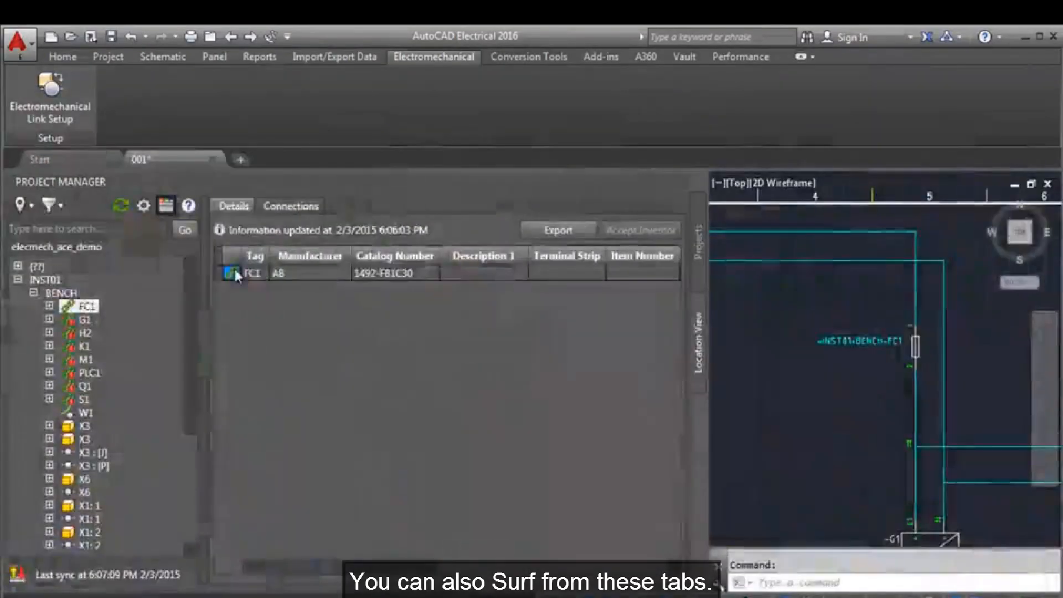
# Surf from FC1's row in the component details to its symbol reference on sheet 001, 2 in the drawing
pyautogui.rightClick(236, 271)
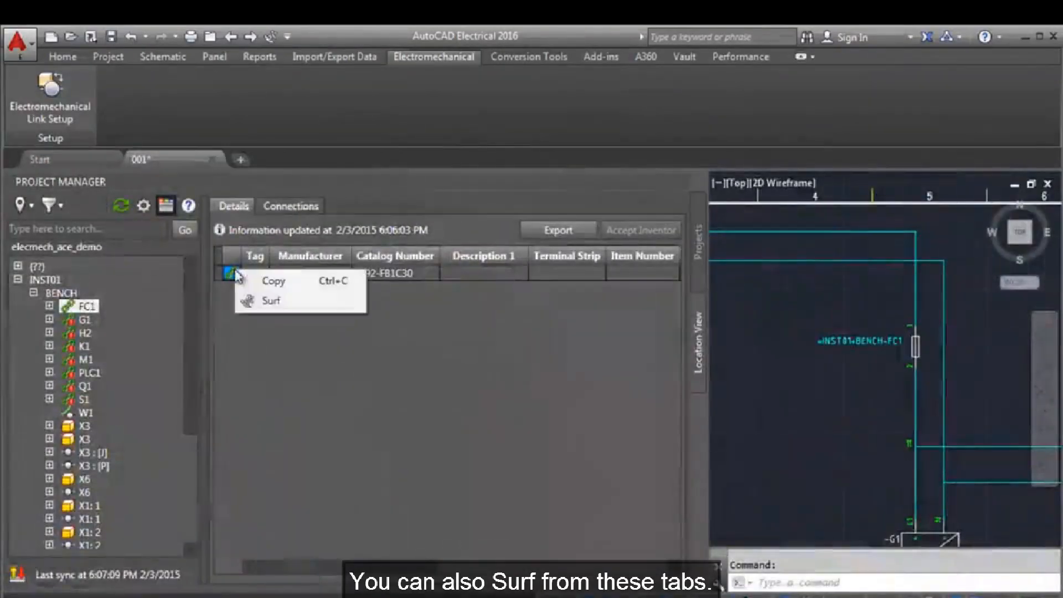
pyautogui.click(272, 302)
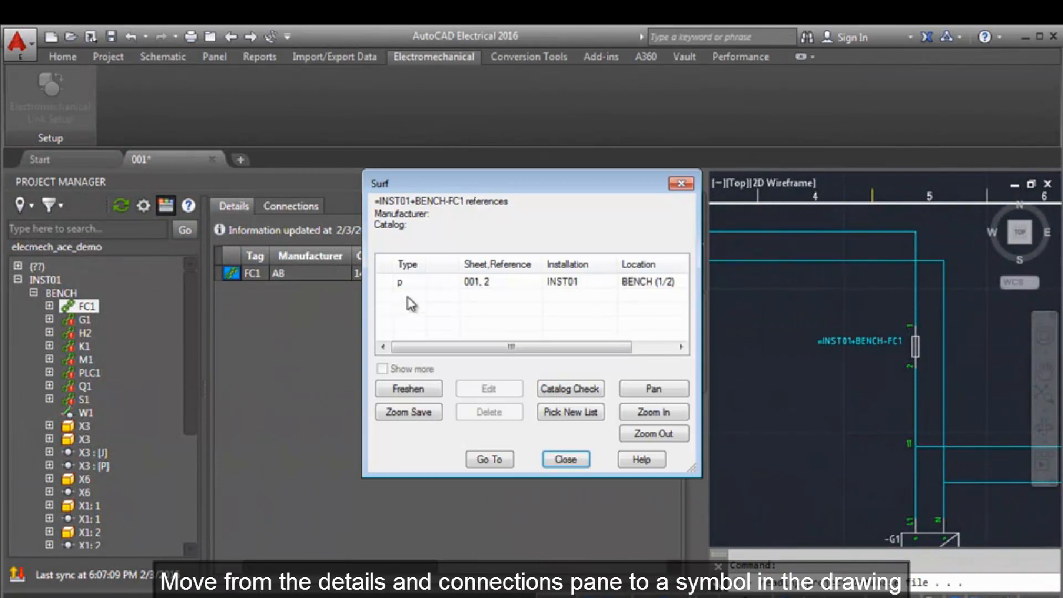
pyautogui.click(470, 287)
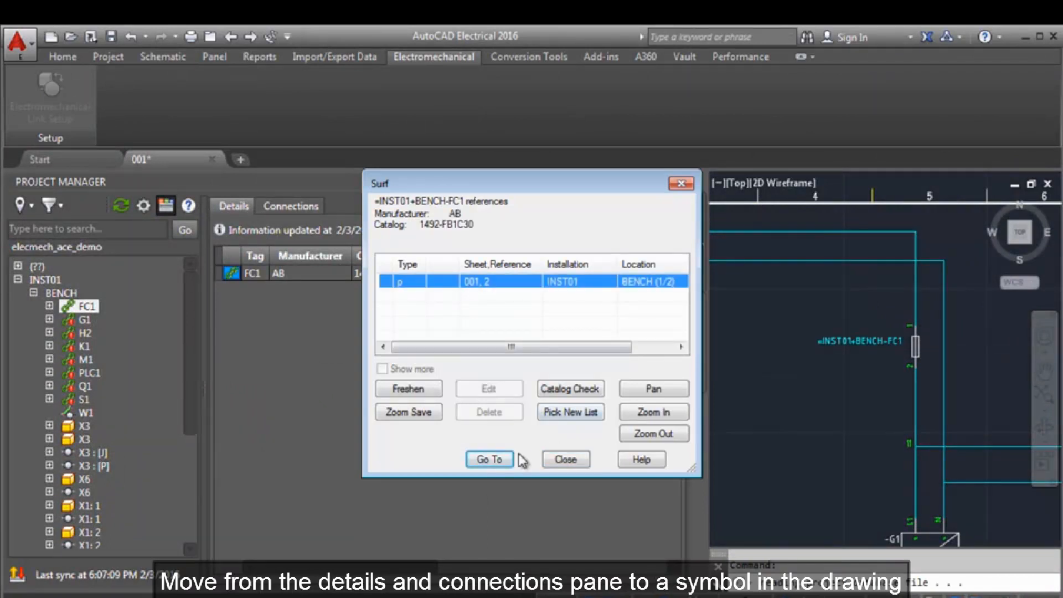
pyautogui.click(499, 459)
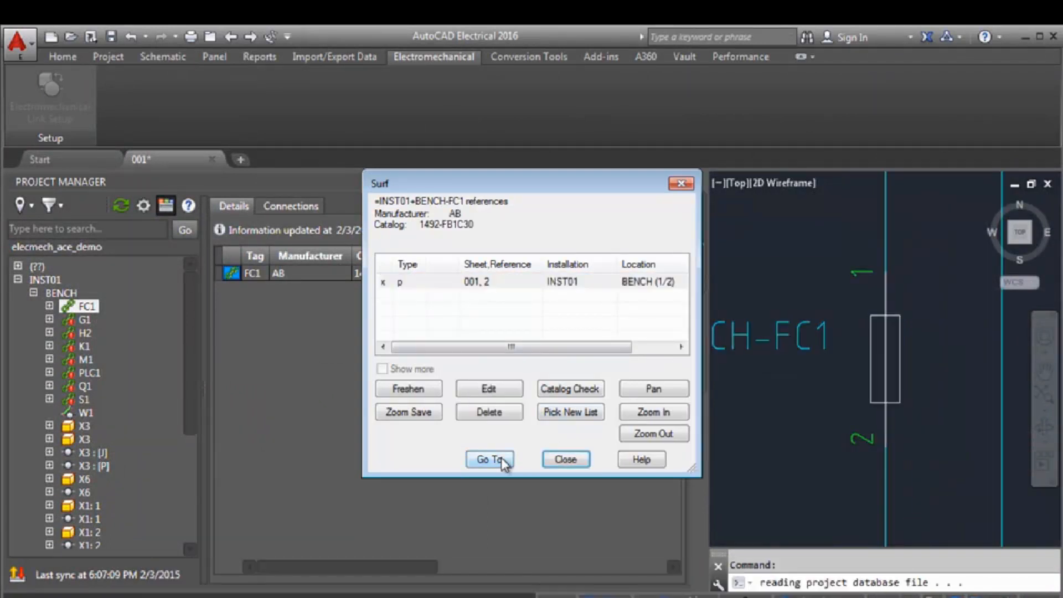
pyautogui.click(566, 459)
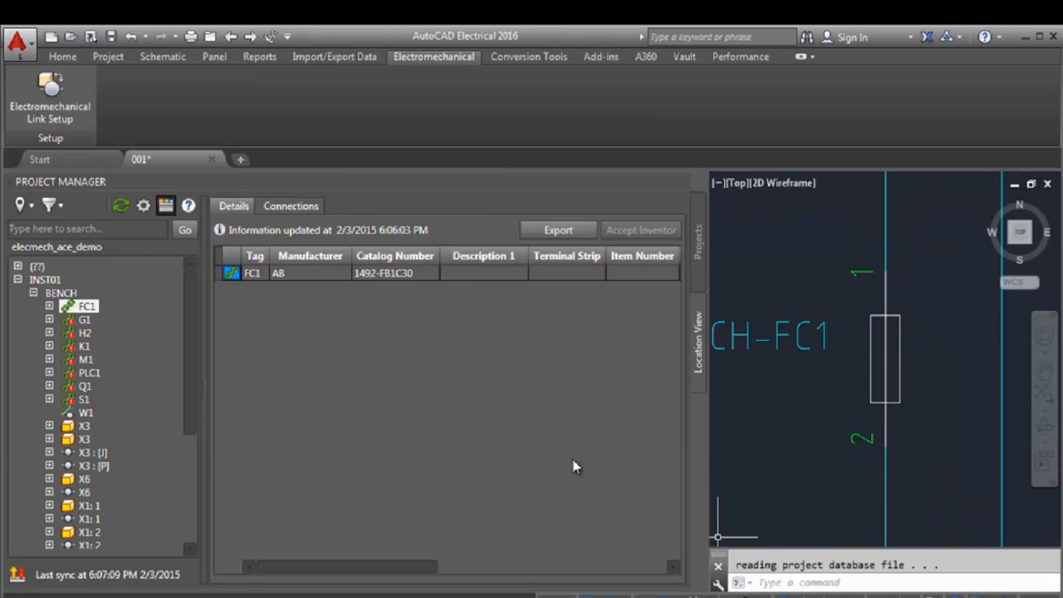
# Expand G1 in the component tree and surf from it to its symbol reference on sheet 001, 2
pyautogui.click(49, 320)
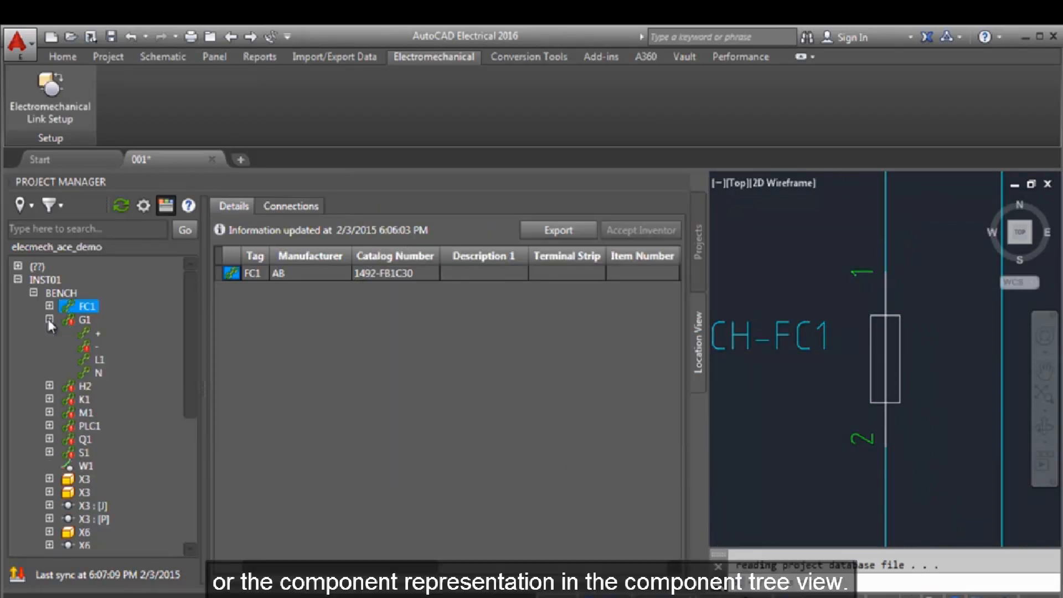
pyautogui.click(80, 320)
pyautogui.rightClick(80, 320)
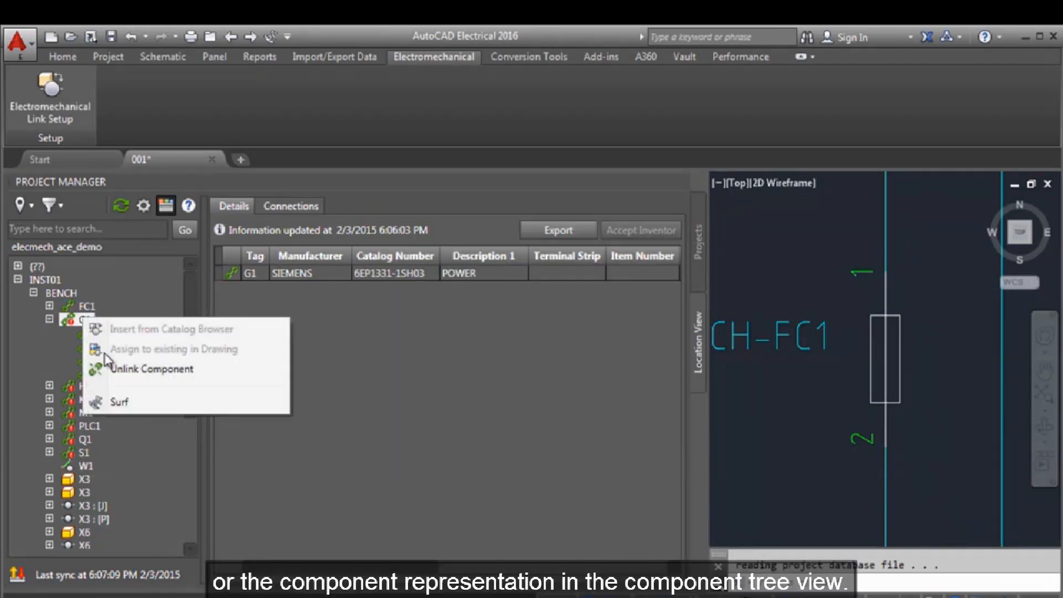
pyautogui.click(119, 402)
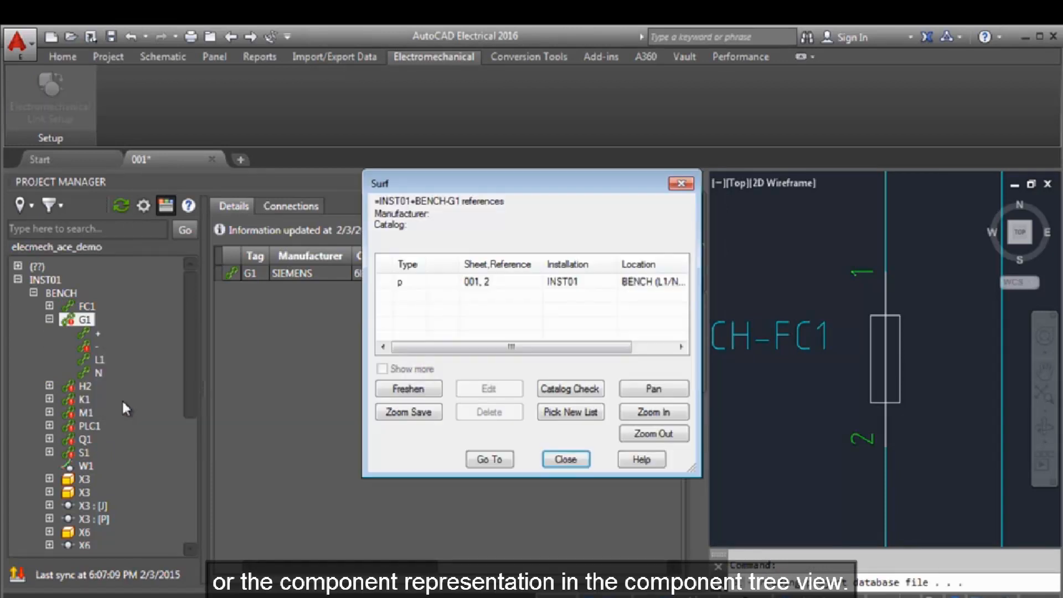
pyautogui.click(403, 282)
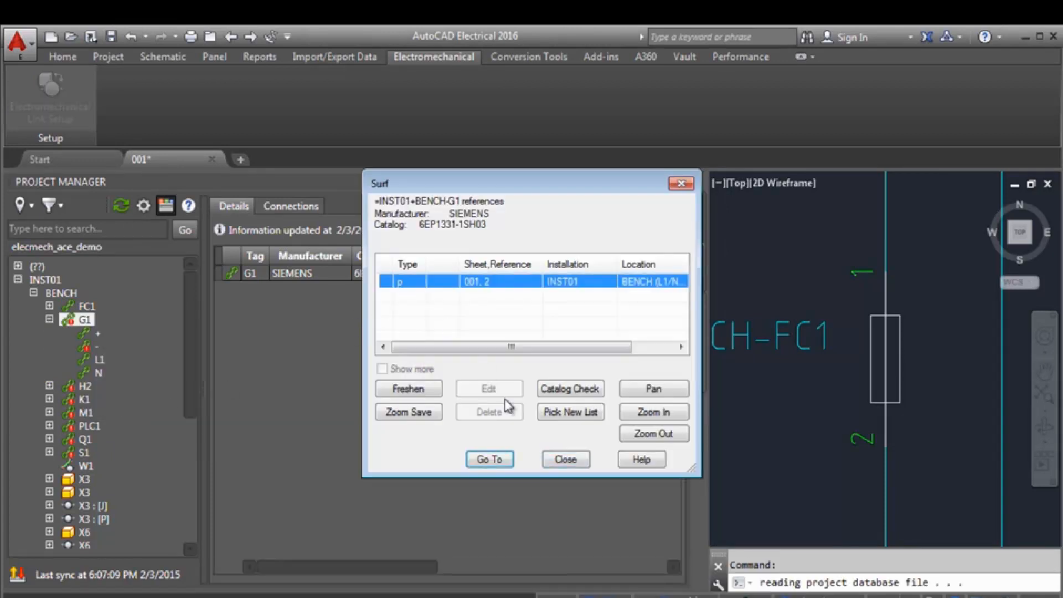
pyautogui.click(478, 463)
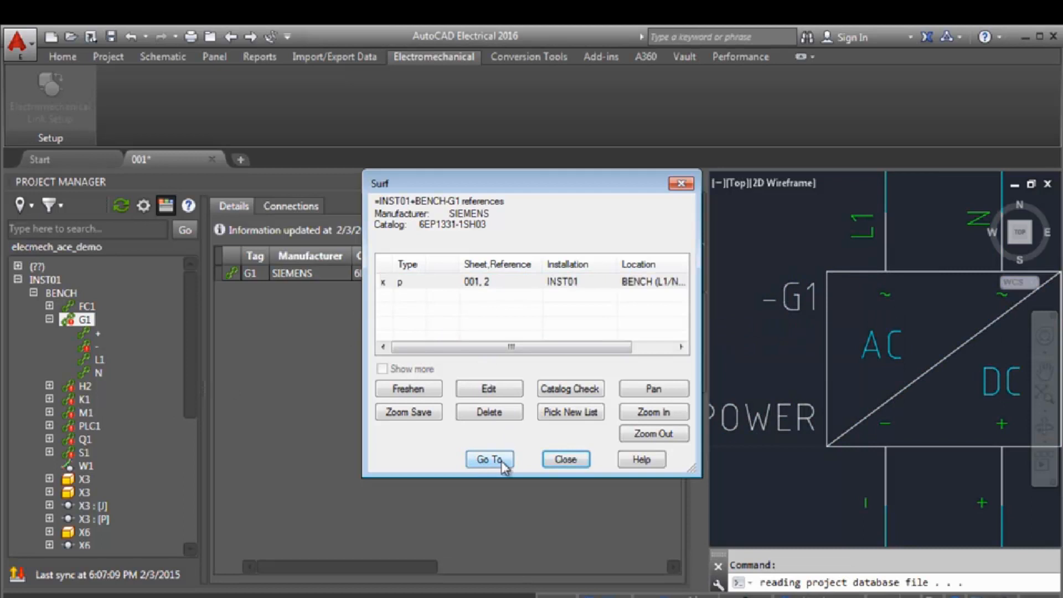
pyautogui.click(566, 460)
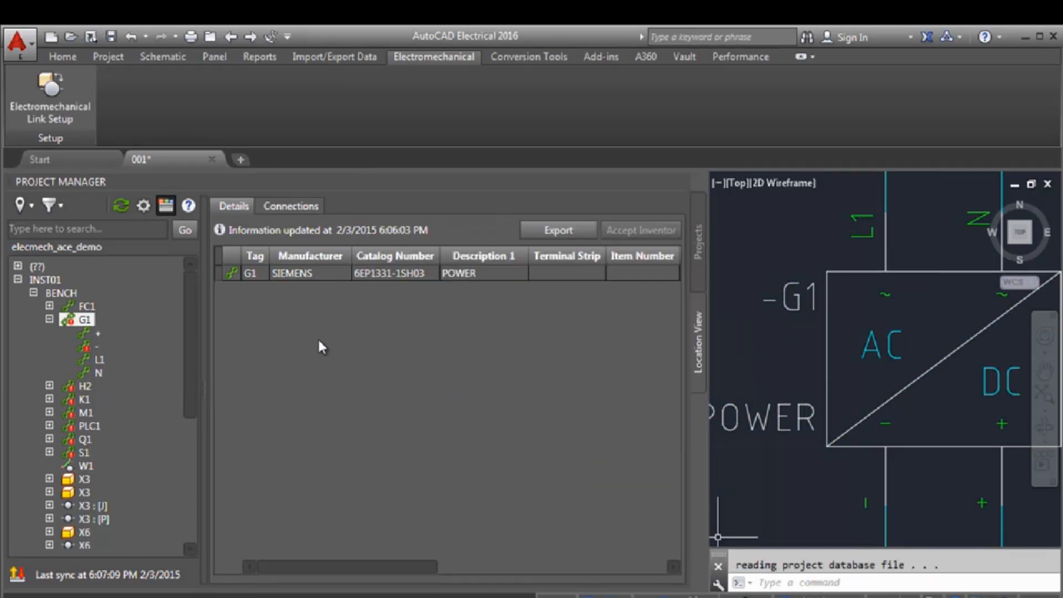
# Filter the locations to =INST01+BENCH and =NEW INS+NEW LOC, excluding =(??)+(??), and collapse the BENCH location
pyautogui.click(29, 209)
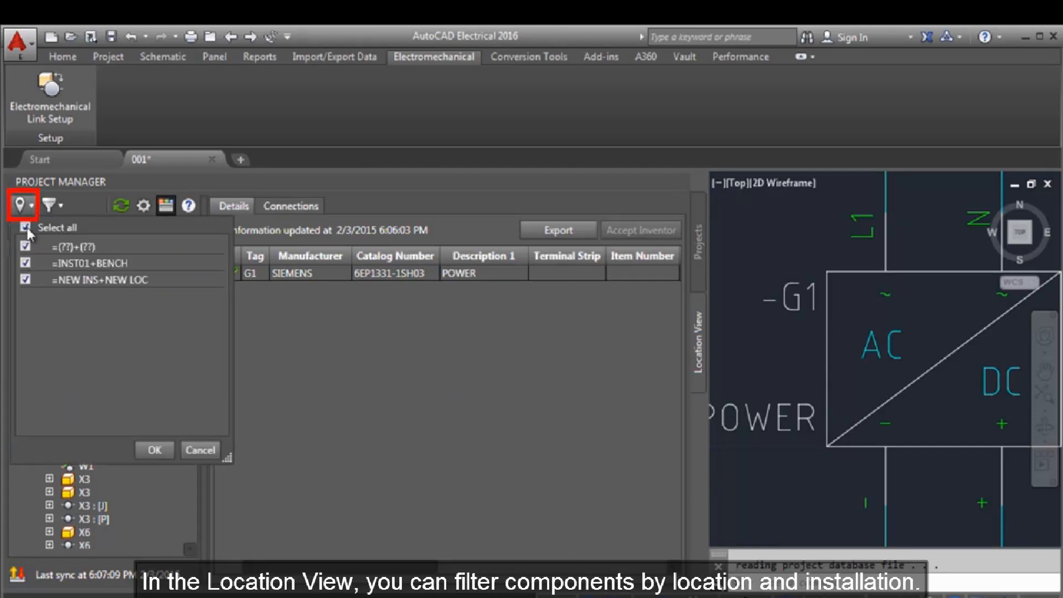
pyautogui.click(155, 450)
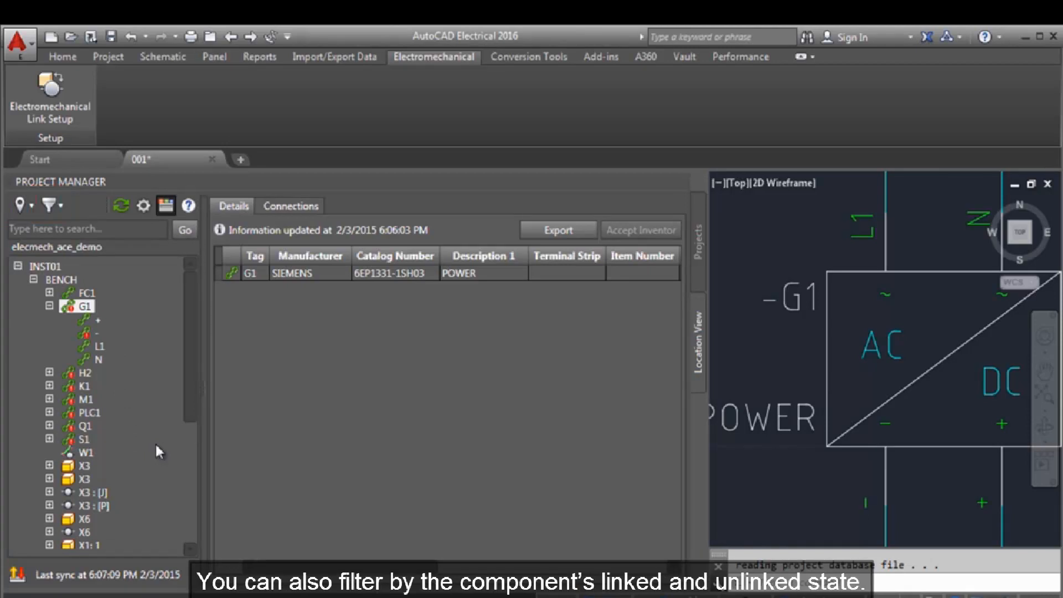
pyautogui.click(34, 280)
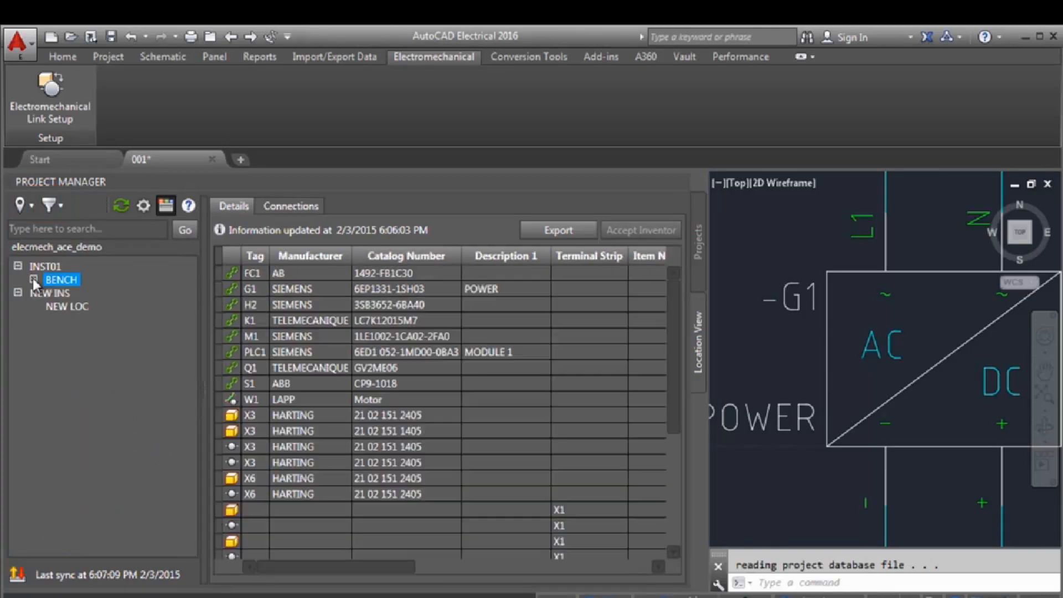
# Filter out the Electrical Only and Inventor Only components and expand the BENCH location
pyautogui.click(58, 206)
pyautogui.click(54, 247)
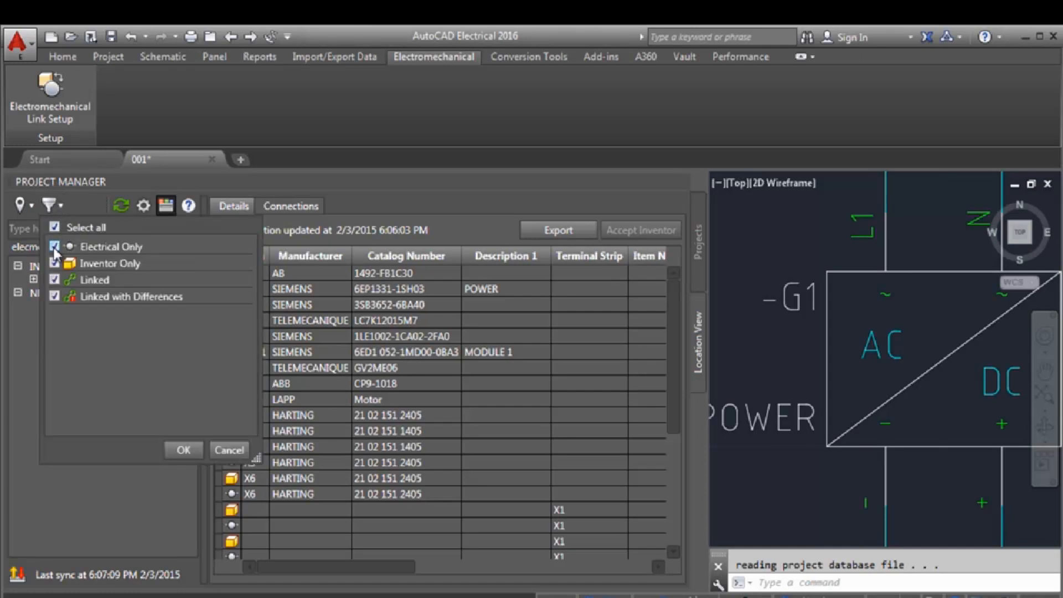
pyautogui.click(55, 263)
pyautogui.click(187, 448)
pyautogui.click(33, 280)
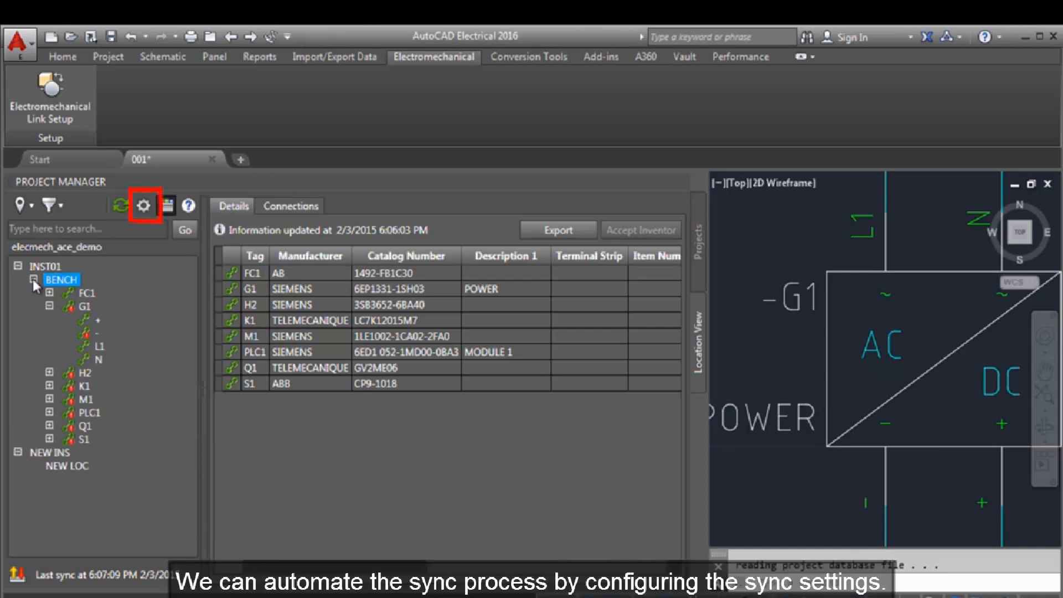
# Configure the electromechanical data sync to run every 30 minutes and on every save
pyautogui.click(145, 207)
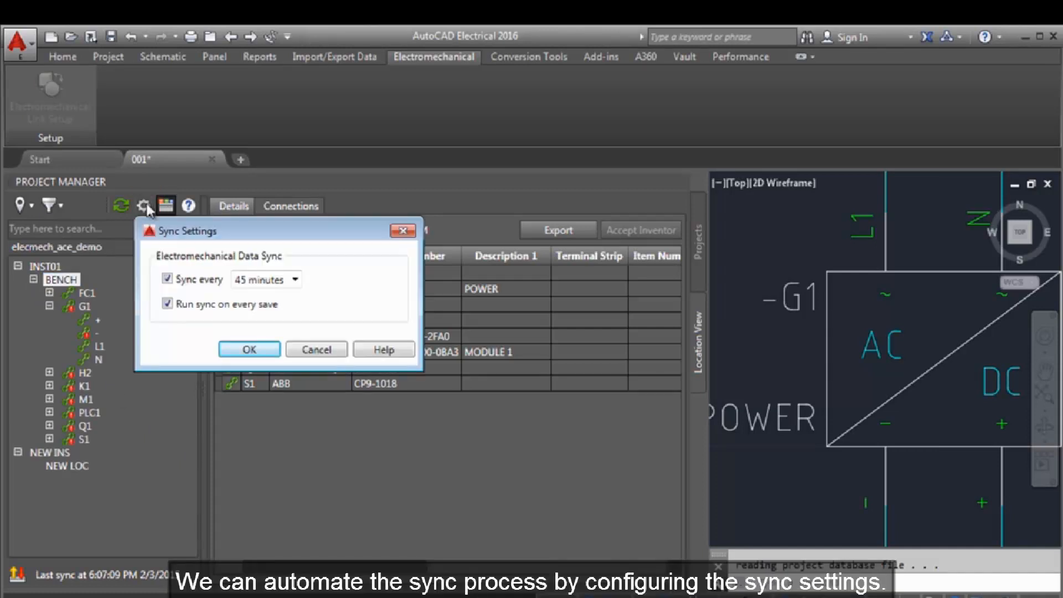
pyautogui.click(167, 279)
pyautogui.click(167, 279)
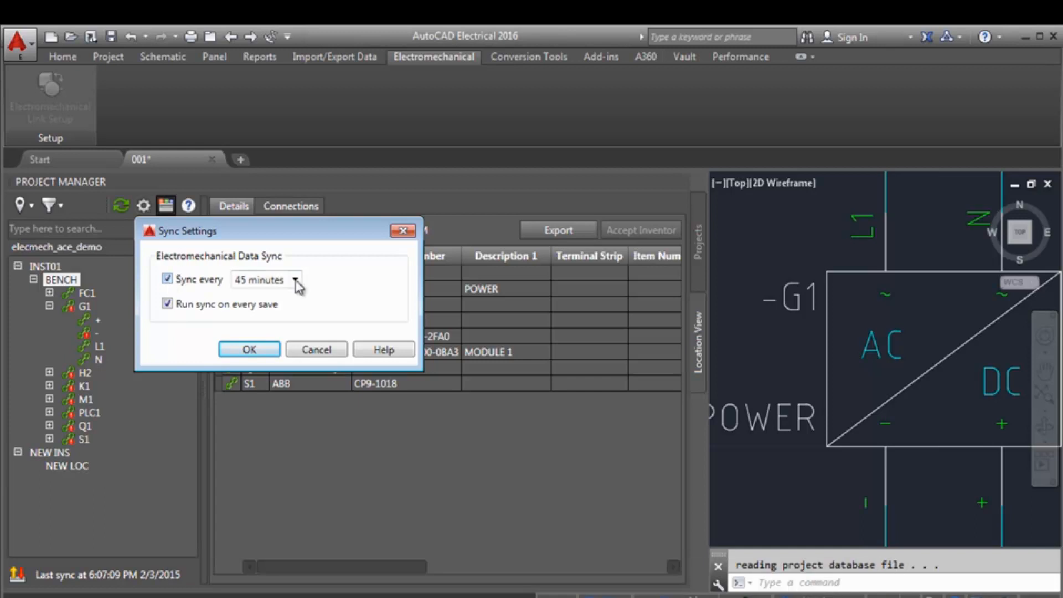
pyautogui.click(294, 279)
pyautogui.click(296, 308)
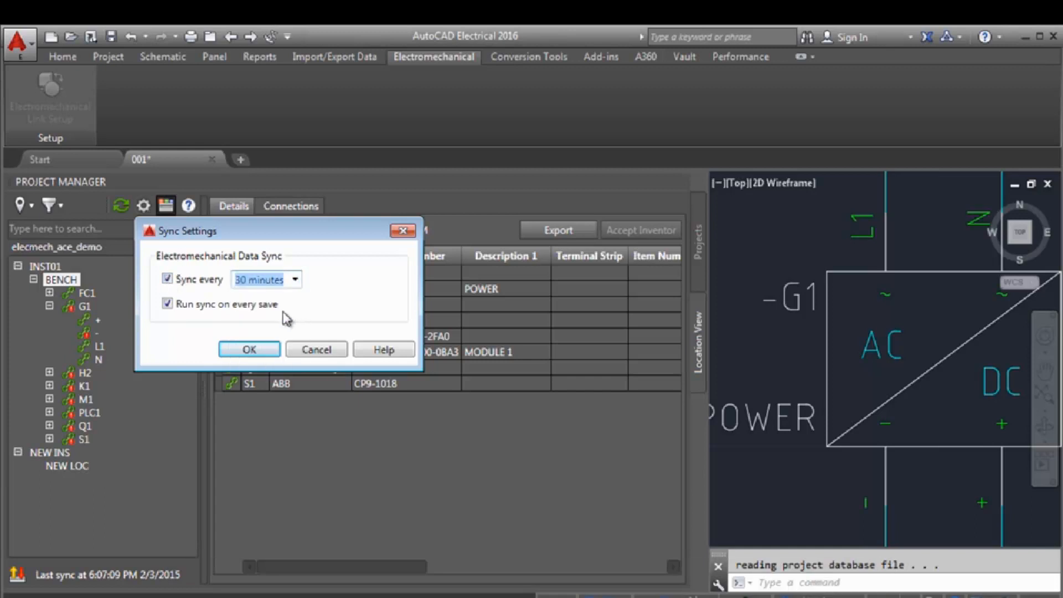
pyautogui.click(242, 307)
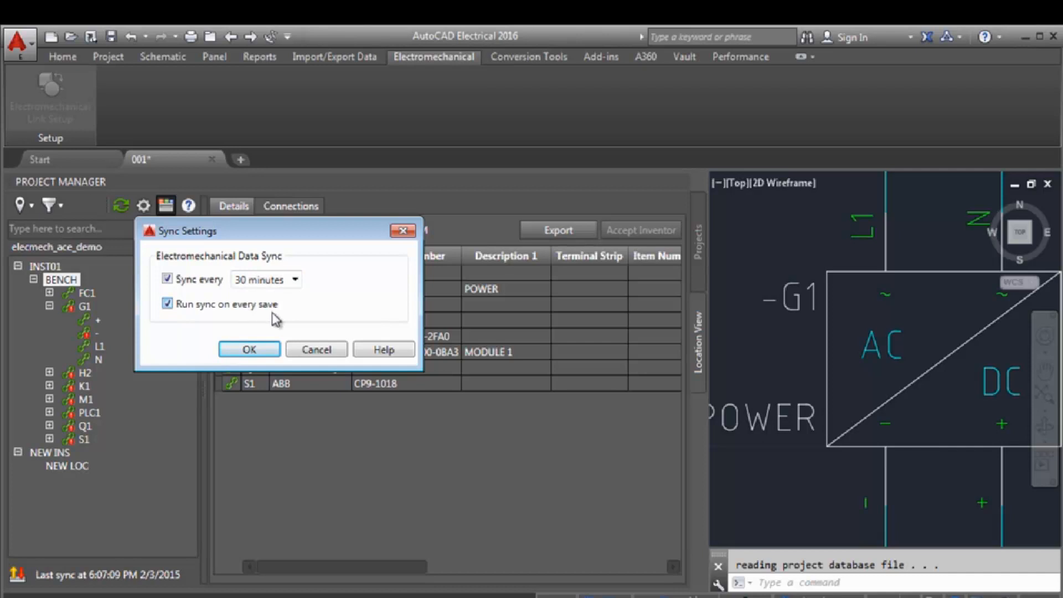
pyautogui.click(264, 350)
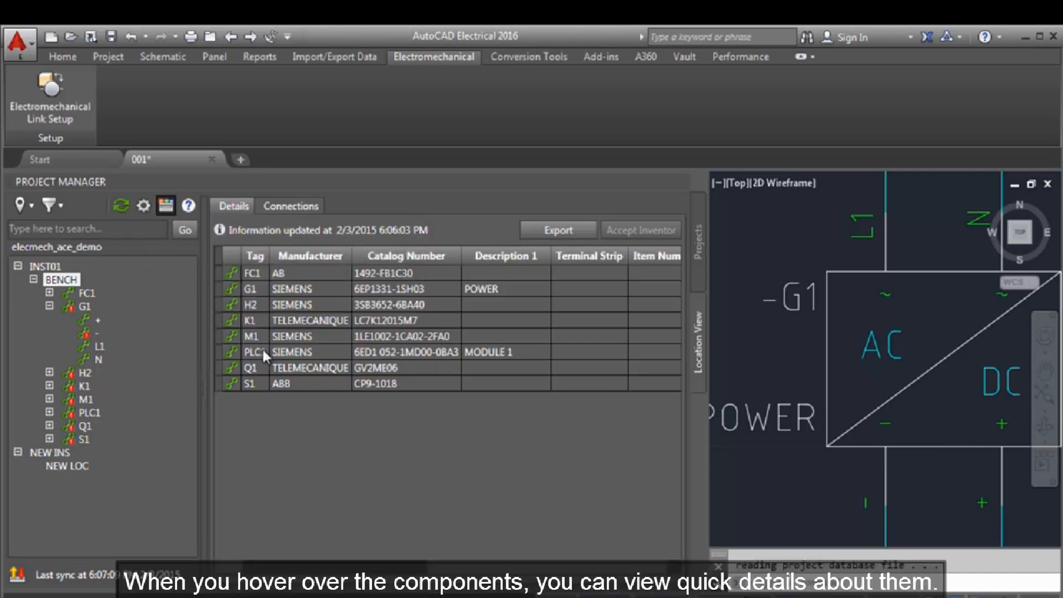
# Expand the pins of FC1 and H2 and view the quick details of components in the tree
pyautogui.click(49, 293)
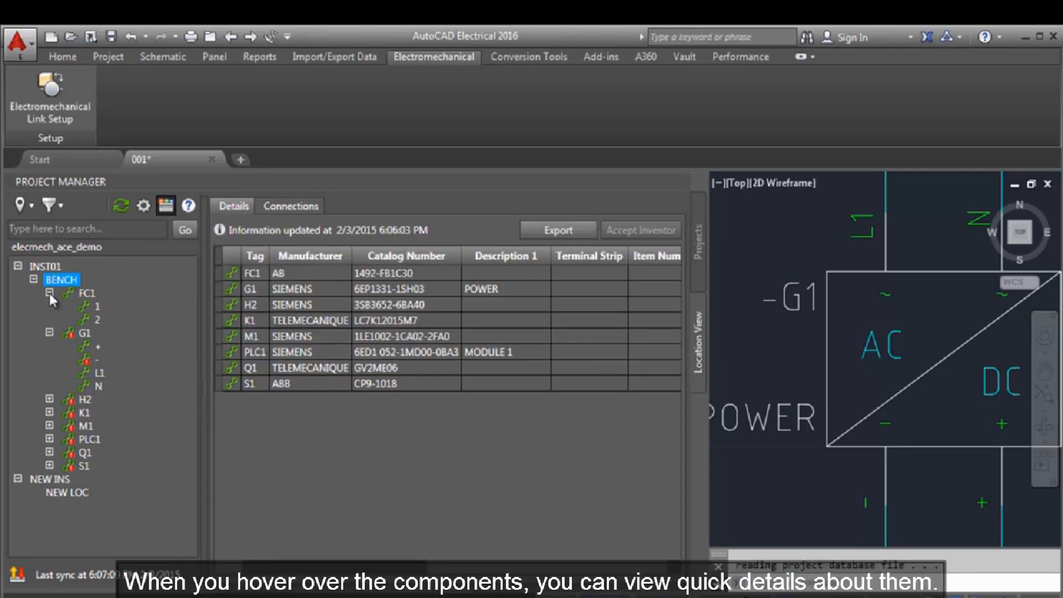
pyautogui.moveTo(86, 299)
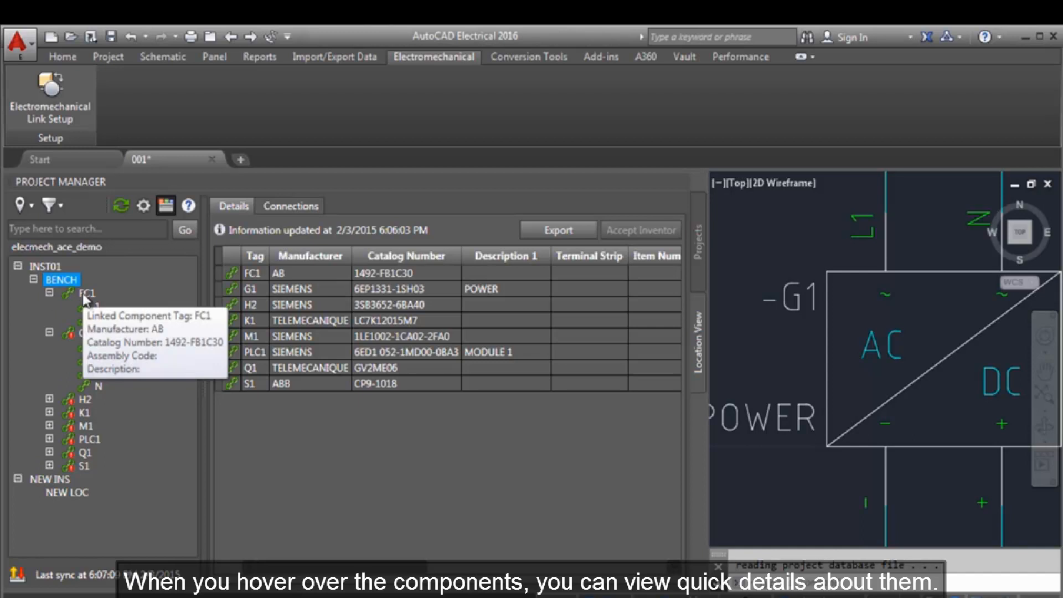
pyautogui.moveTo(89, 329)
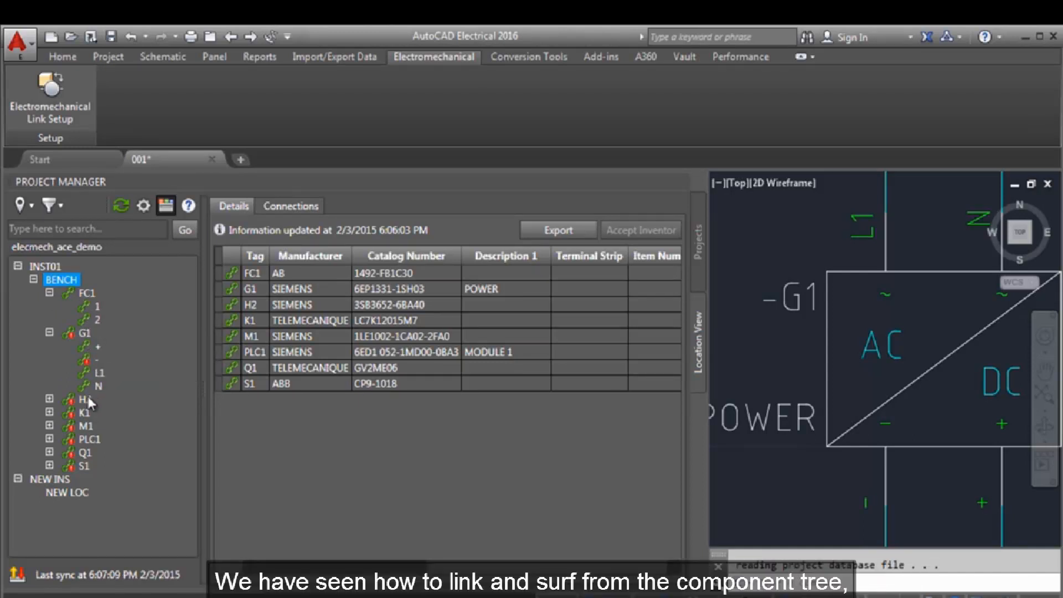
pyautogui.click(49, 399)
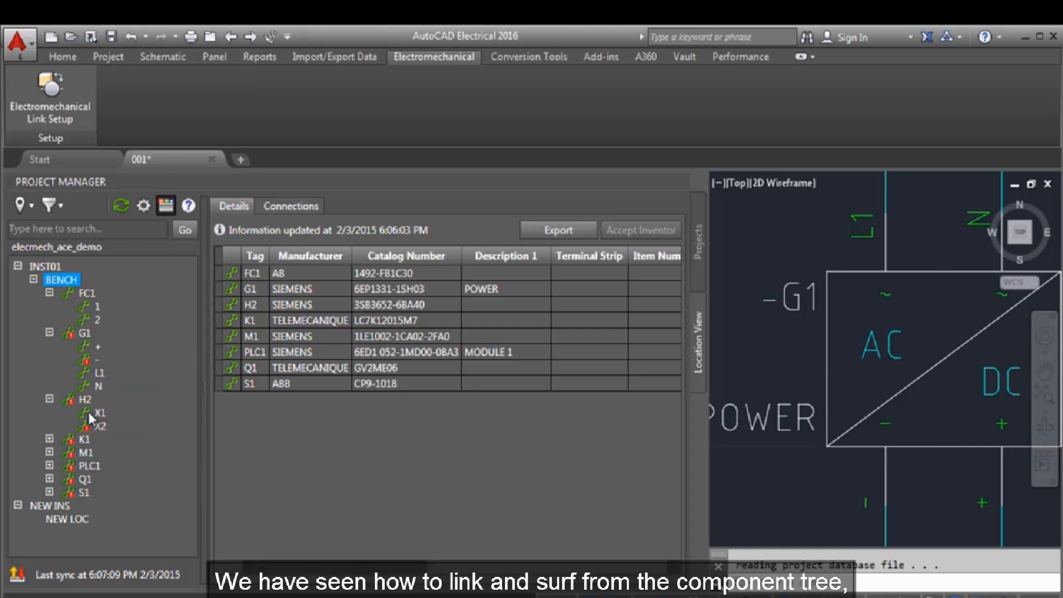
# Unlink component FC1 and set the link state filter to include Electrical Only, Inventor Only and both linked types
pyautogui.click(88, 295)
pyautogui.rightClick(91, 299)
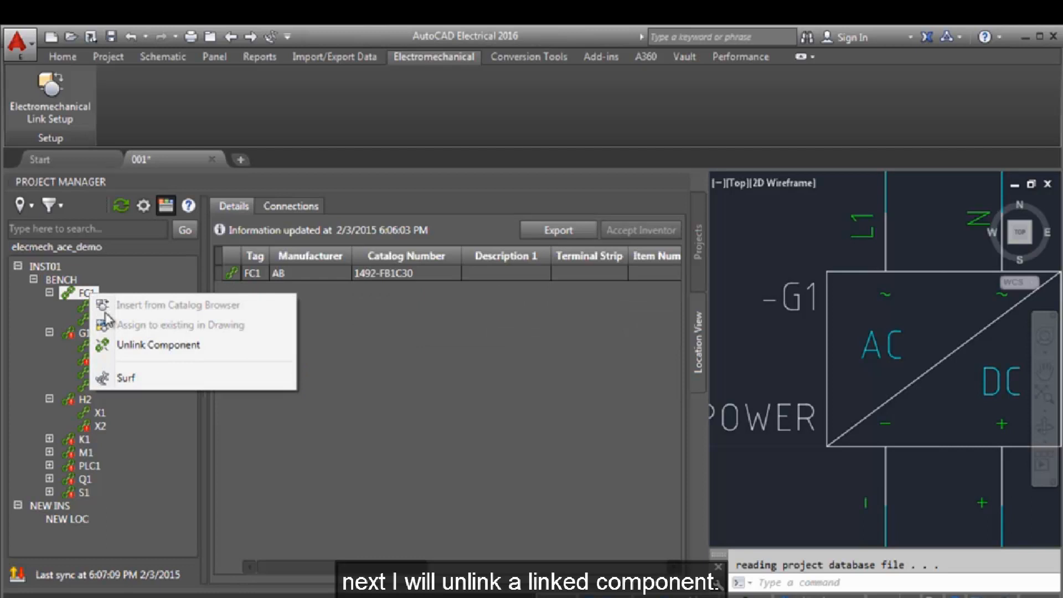
pyautogui.click(129, 347)
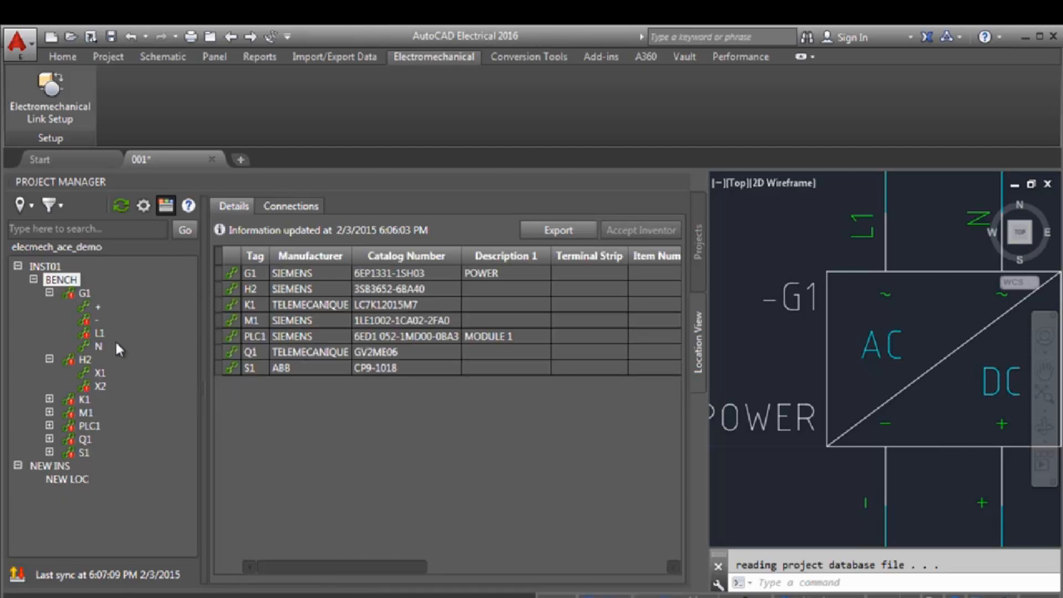
pyautogui.click(51, 205)
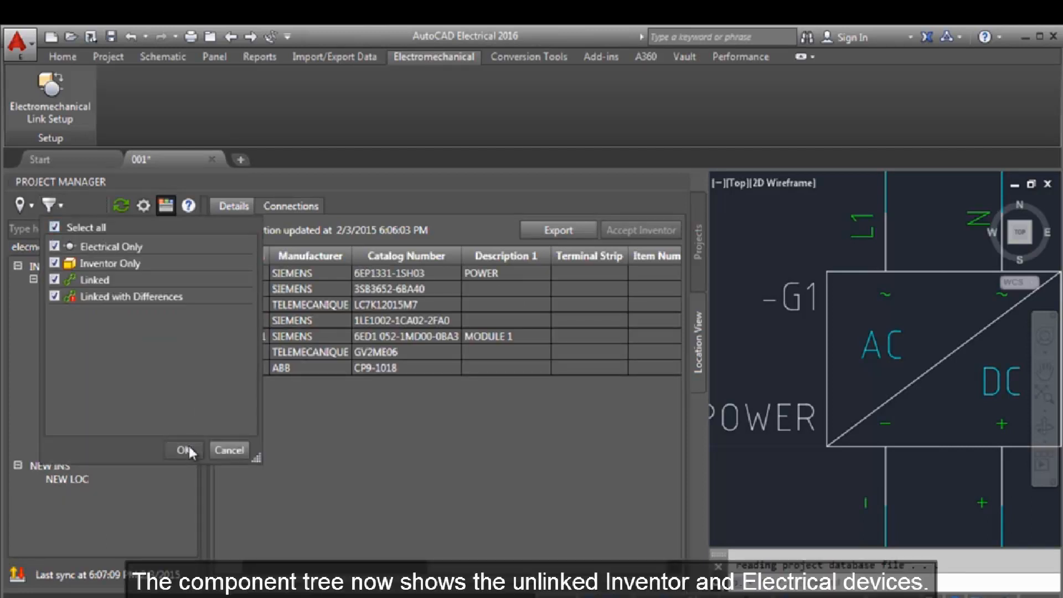
pyautogui.click(188, 447)
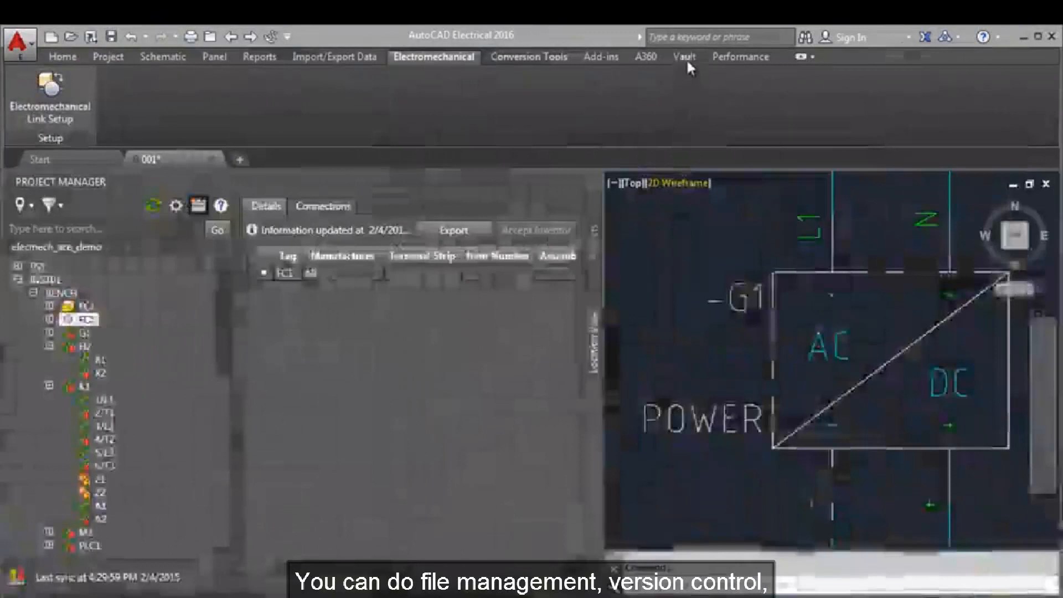
# Log in to Autodesk Vault using the Vault Account authentication and the prefilled server and vault
pyautogui.click(686, 57)
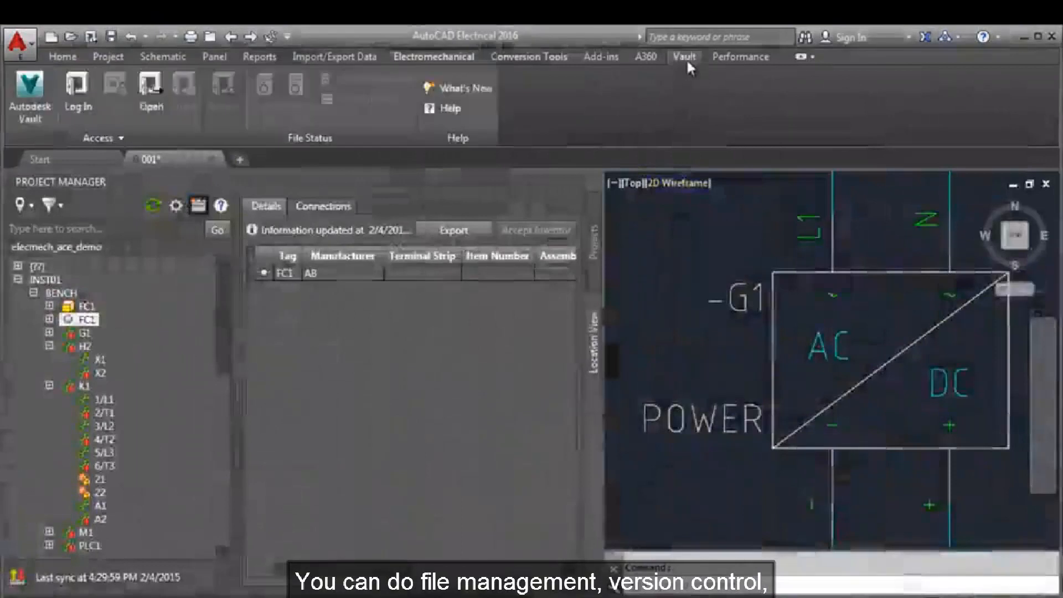
pyautogui.click(78, 84)
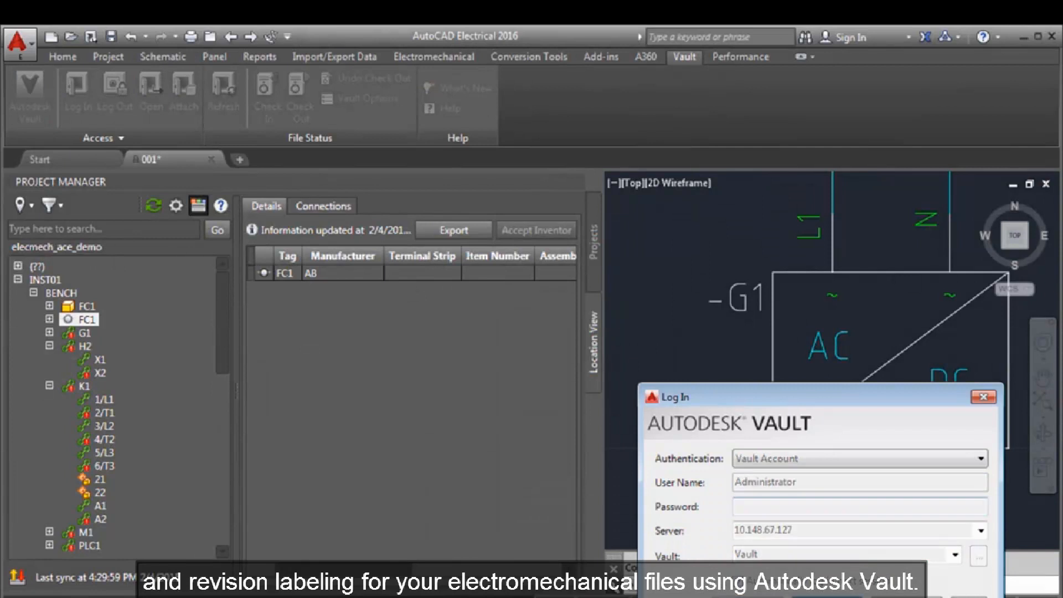
pyautogui.click(748, 597)
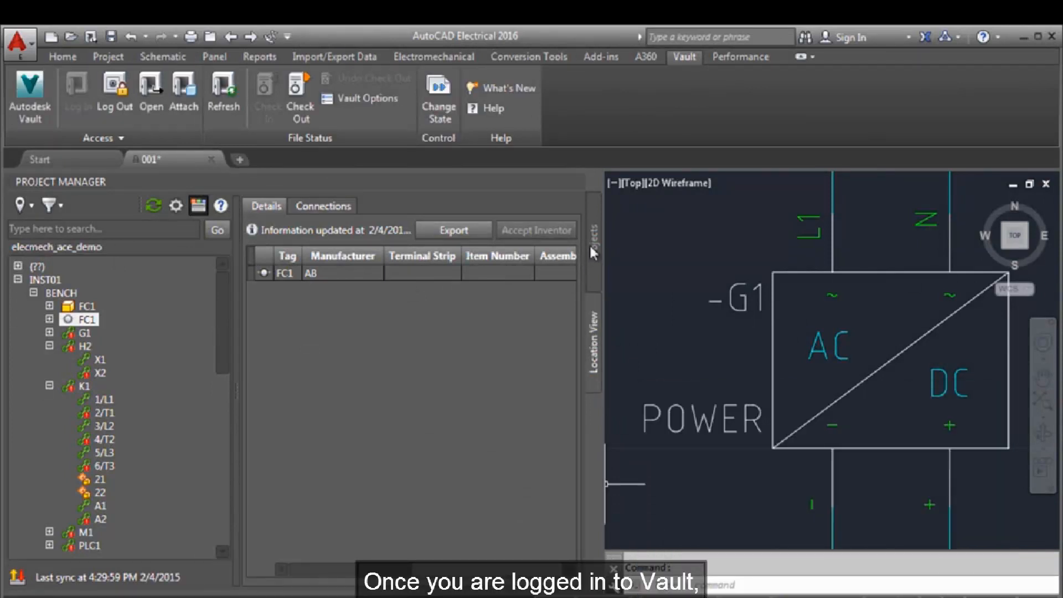
# Show the drawing list of the BENCH project and check in 001.dwg to the Vault with the default options
pyautogui.click(592, 244)
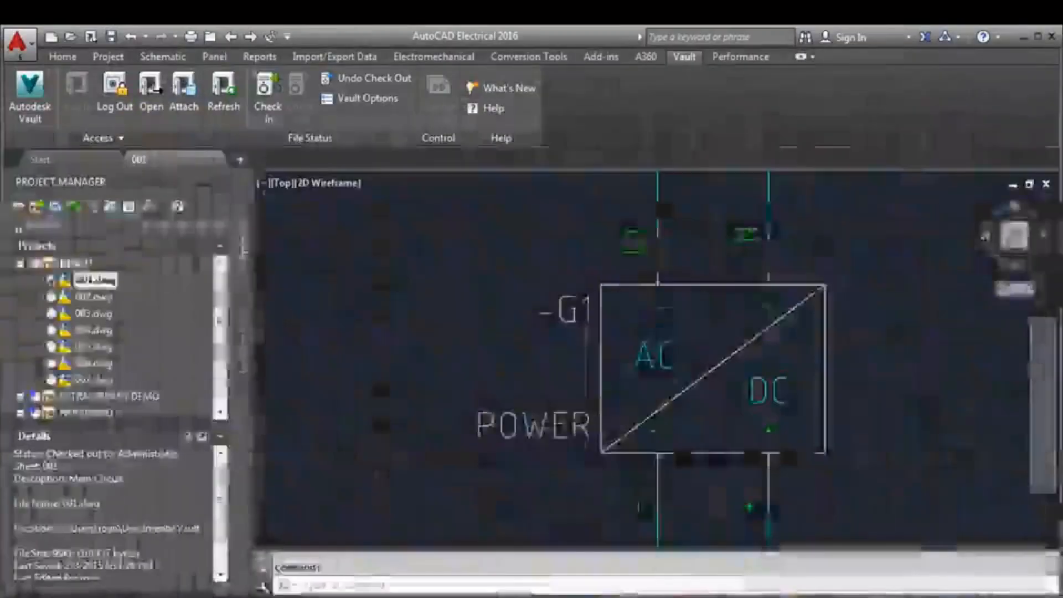
pyautogui.click(268, 95)
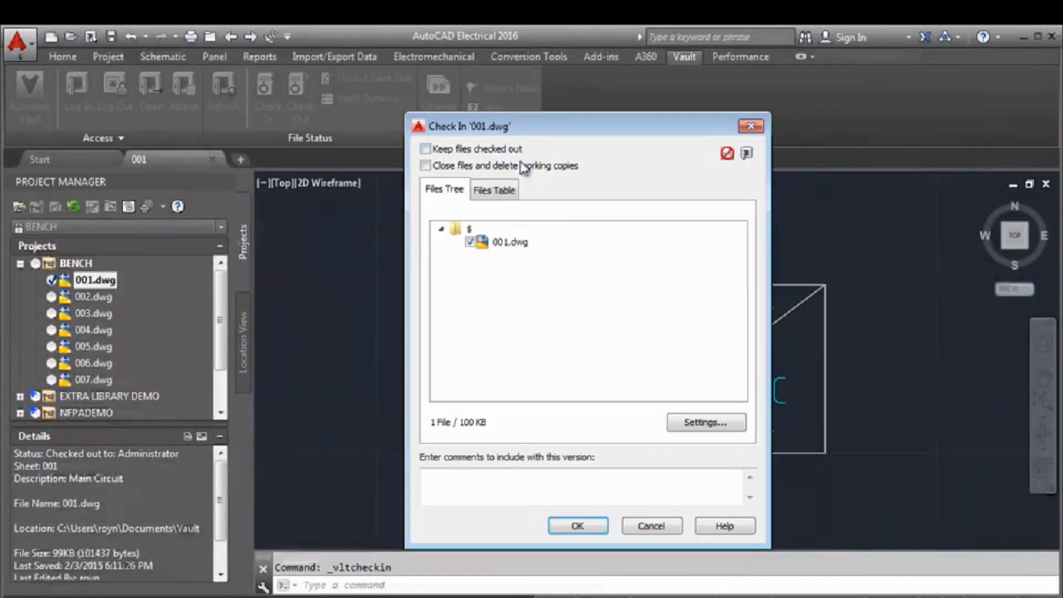
pyautogui.click(577, 526)
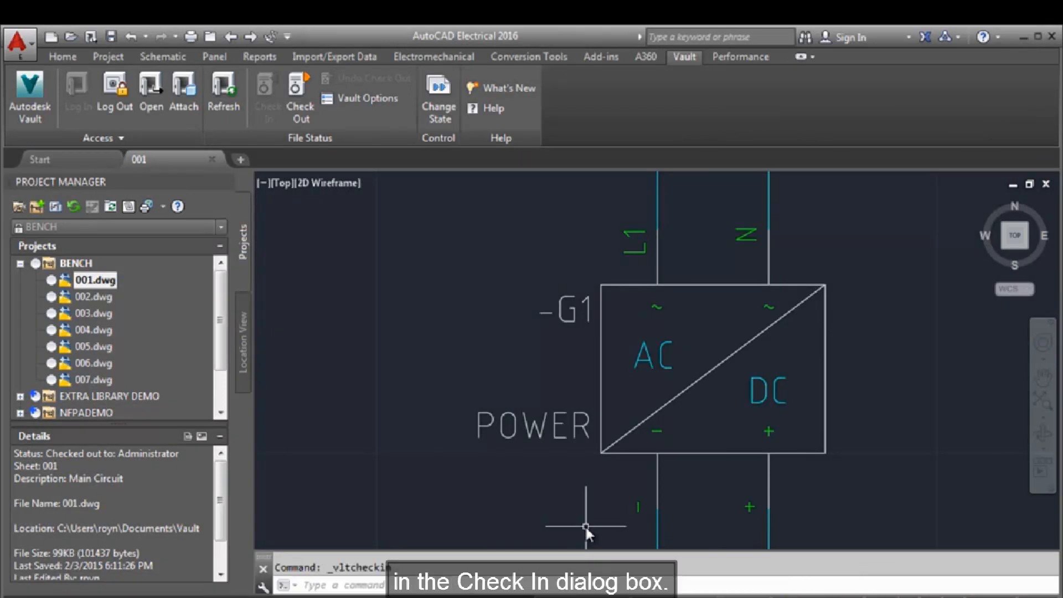
# Open Autodesk Vault Professional and show the contents of the electromechanical project folder starting with A2F4B5CC inside the EMX folder
pyautogui.click(36, 99)
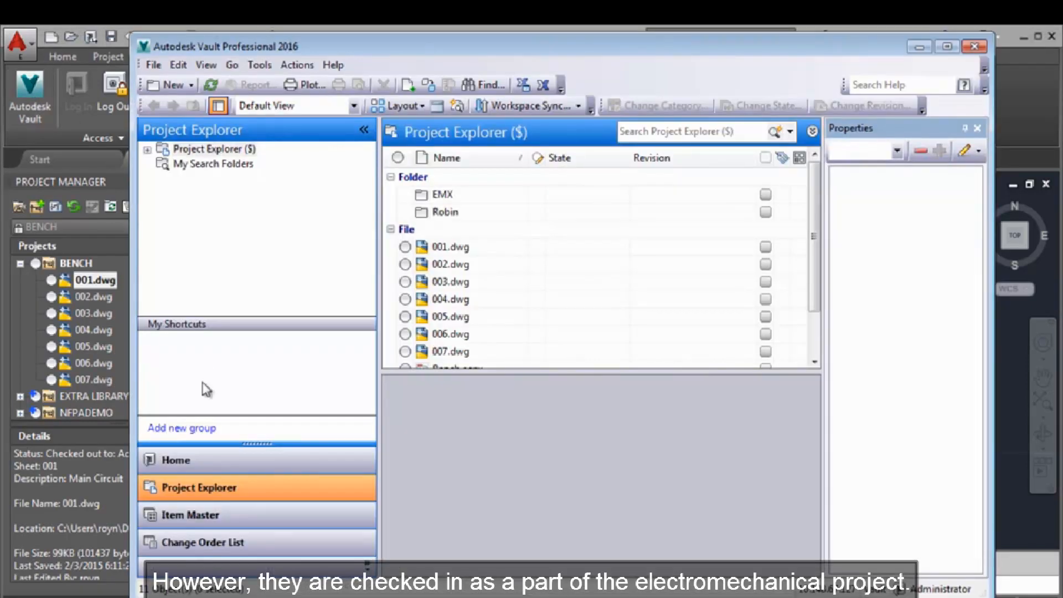
pyautogui.doubleClick(161, 150)
pyautogui.click(164, 165)
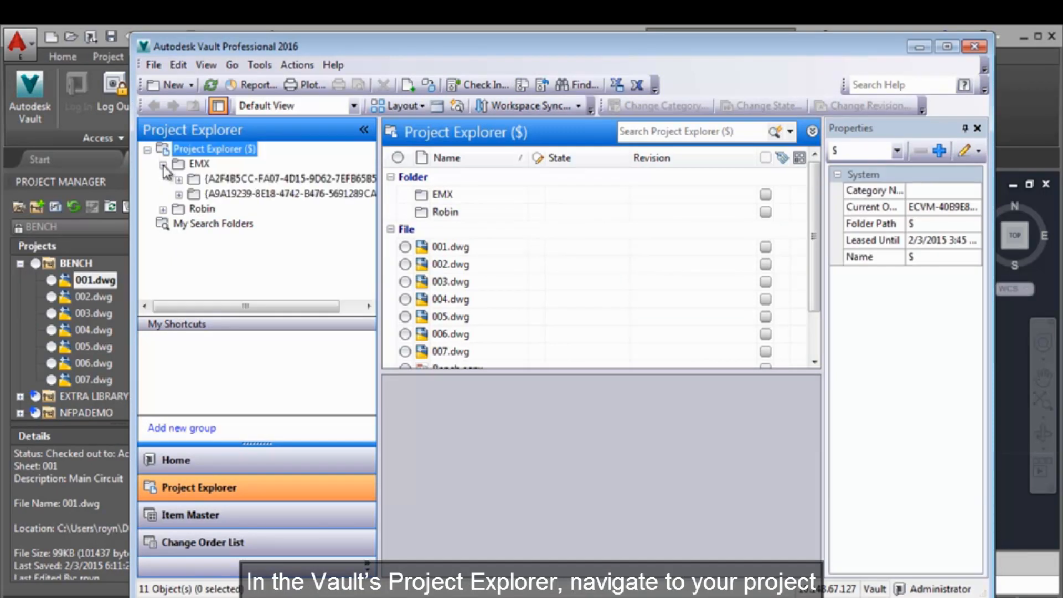
pyautogui.click(180, 165)
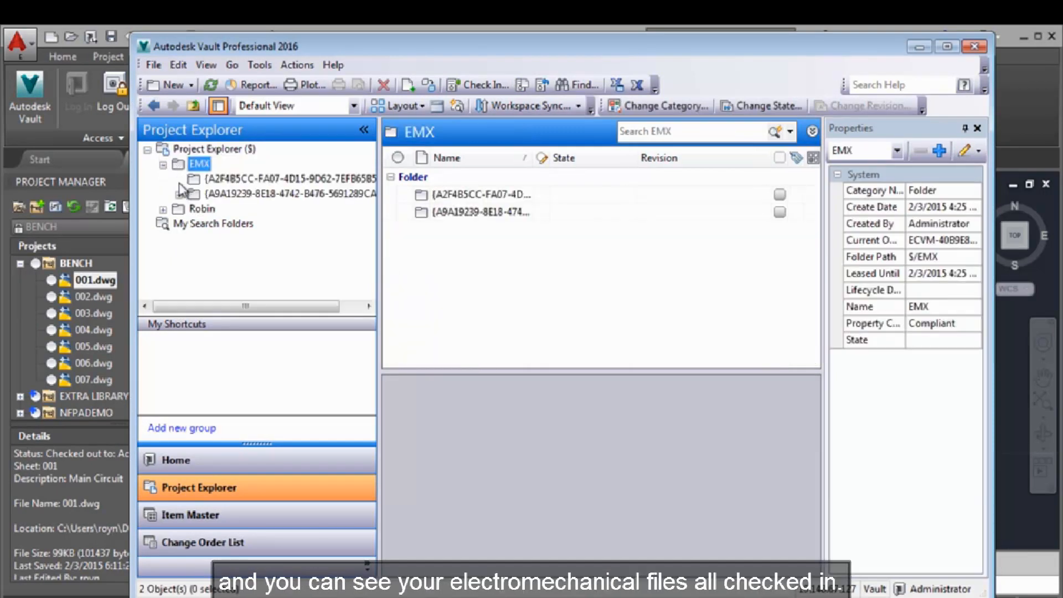
pyautogui.click(207, 181)
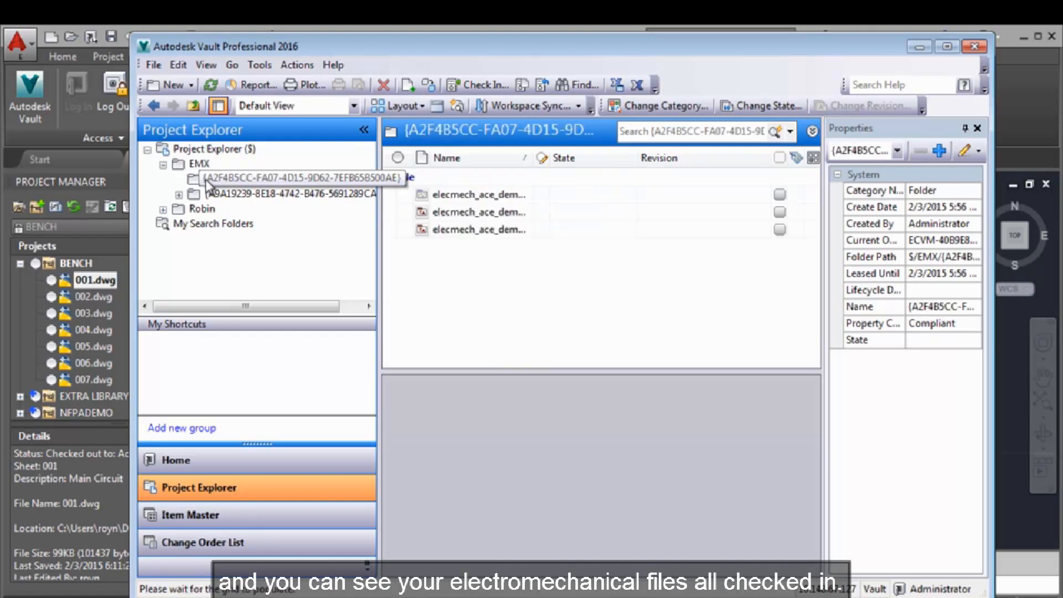